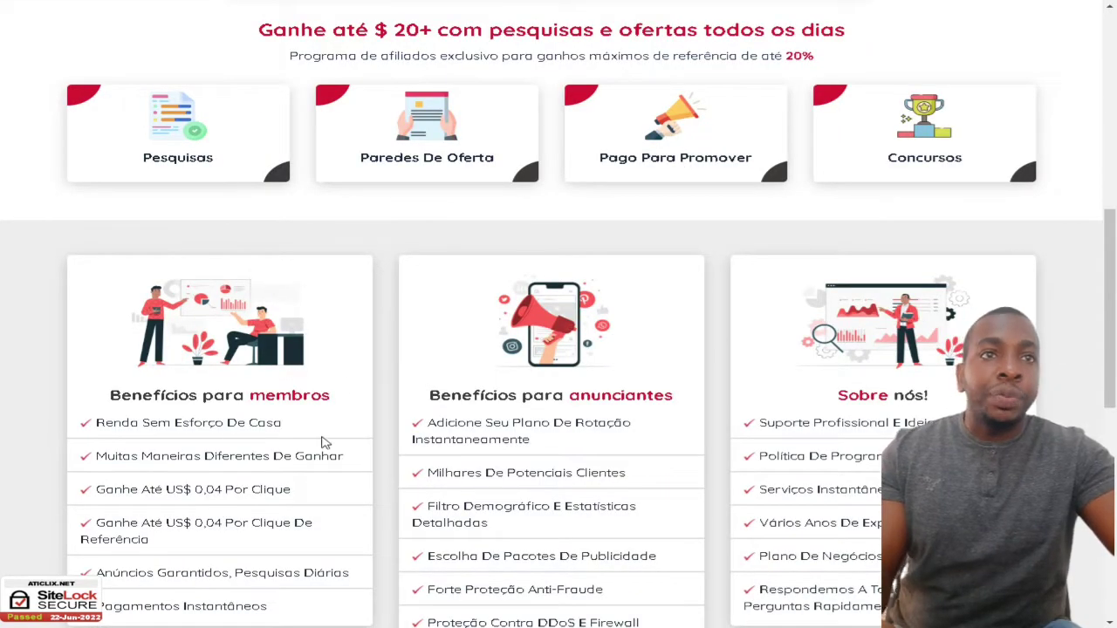
scroll(323, 442, "down", 2)
scroll(756, 392, "down", 2)
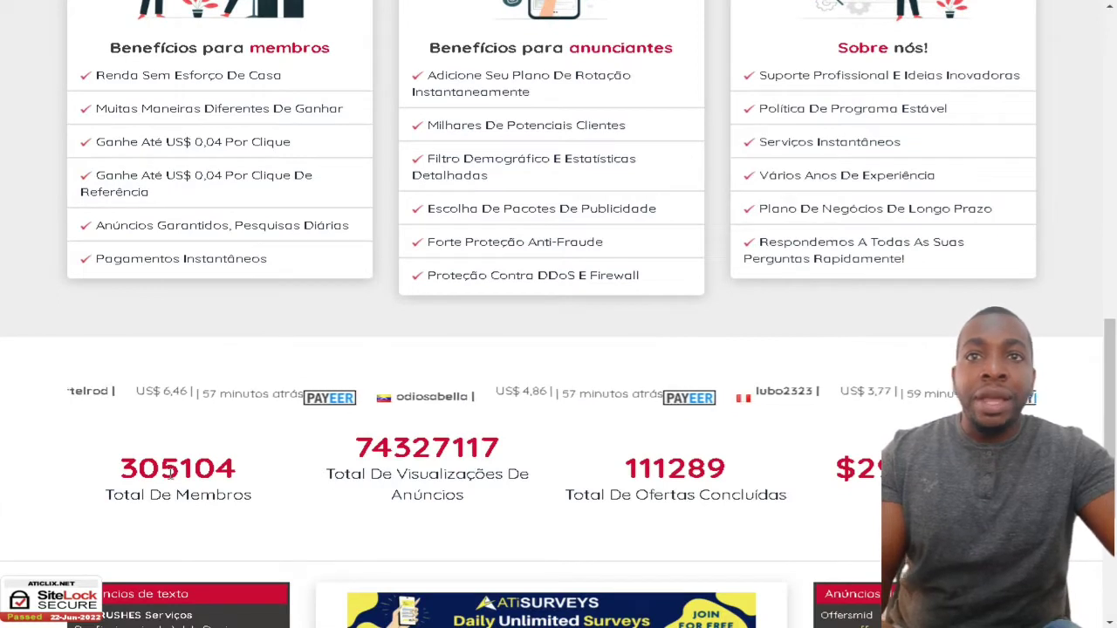
left_click_drag(334, 473, 484, 519)
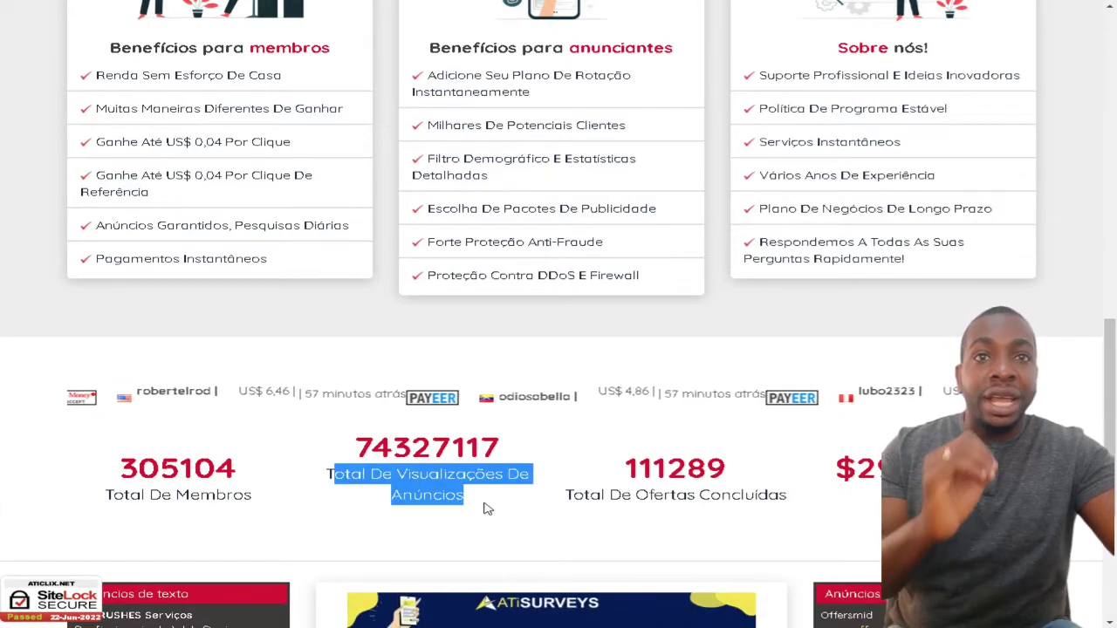
left_click_drag(591, 494, 757, 496)
scroll(362, 469, "down", 4)
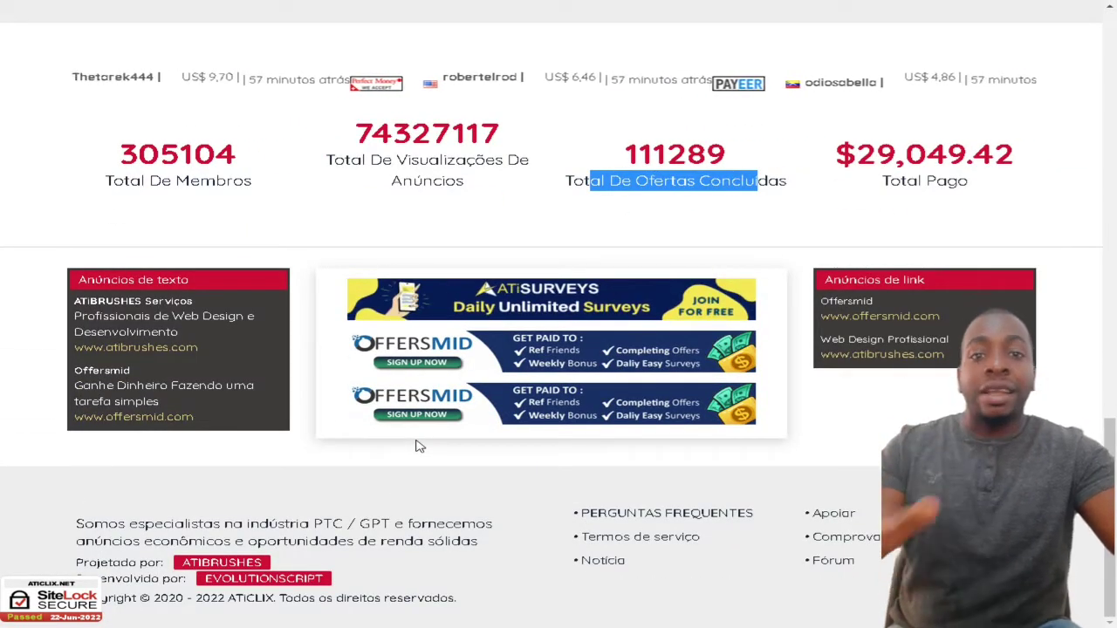
scroll(414, 488, "up", 3)
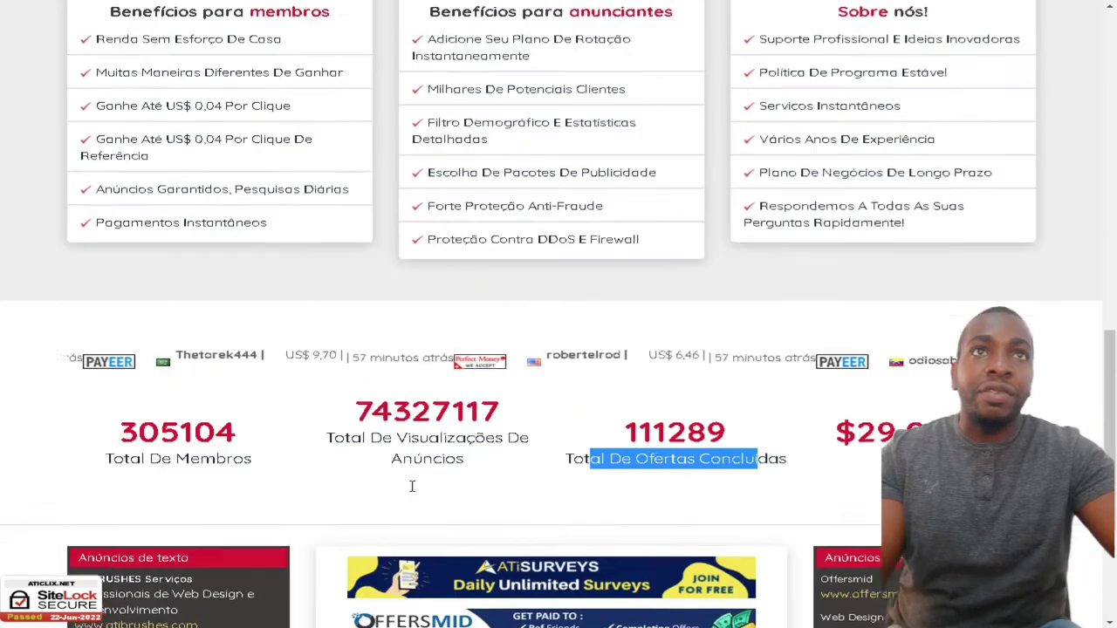
scroll(412, 486, "up", 15)
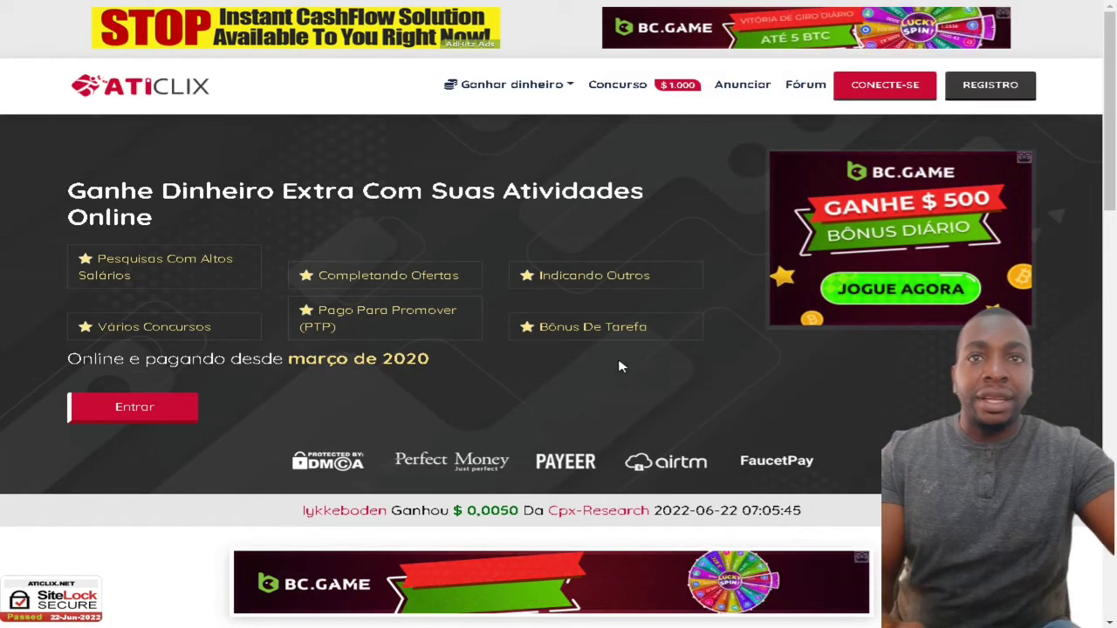
scroll(618, 367, "down", 4)
scroll(445, 430, "up", 4)
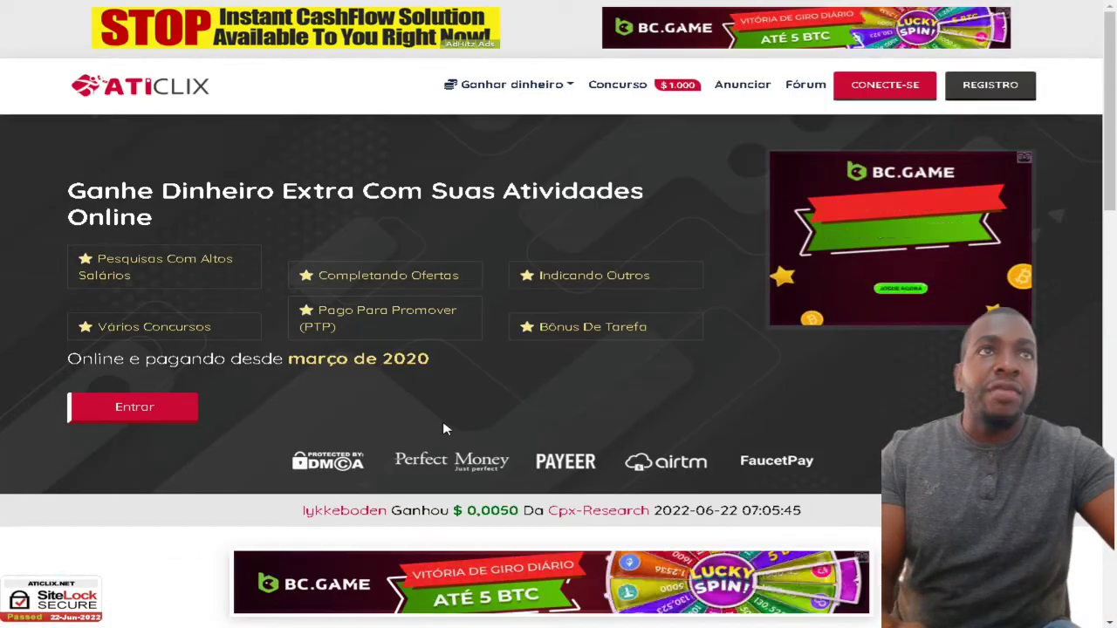
- Open the registration form and enter the user's full name and chosen username
left_click(1004, 99)
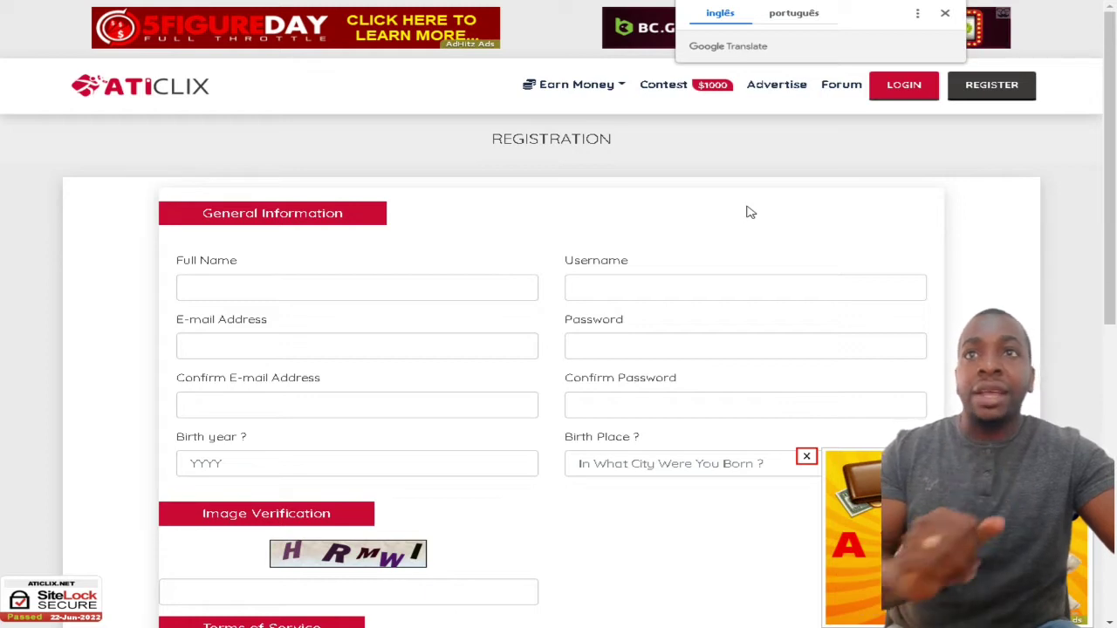
left_click(259, 286)
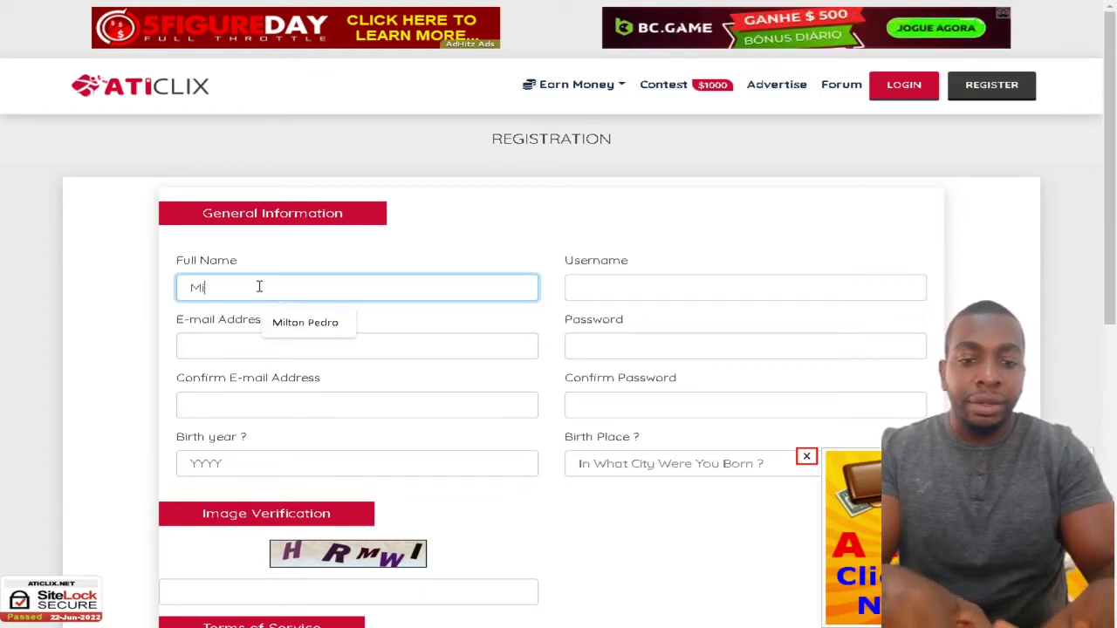
left_click(602, 293)
left_click(367, 291)
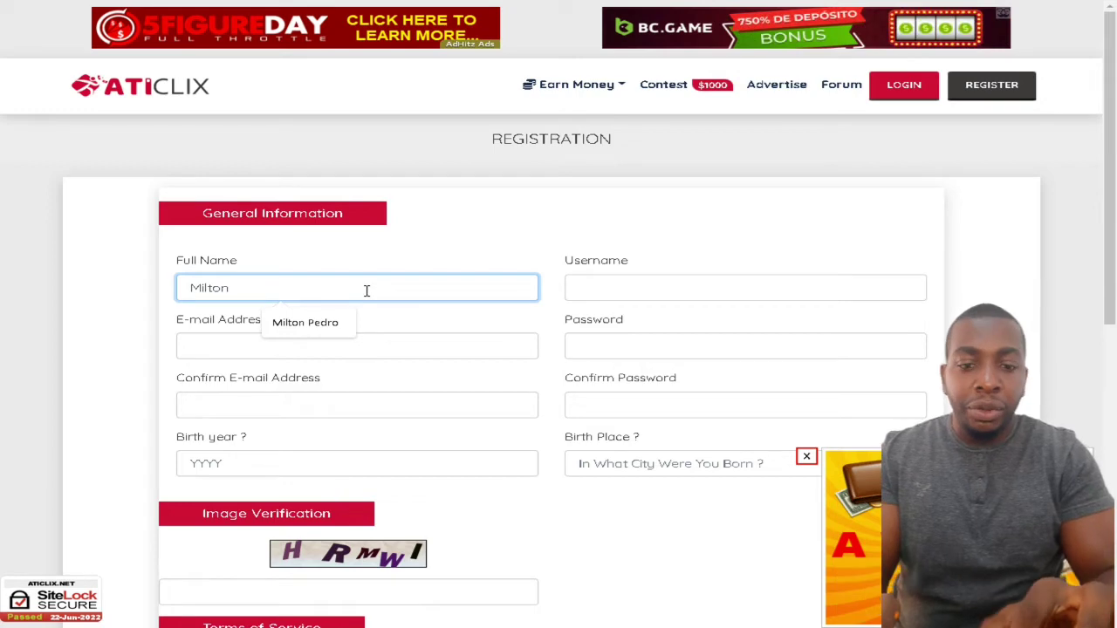
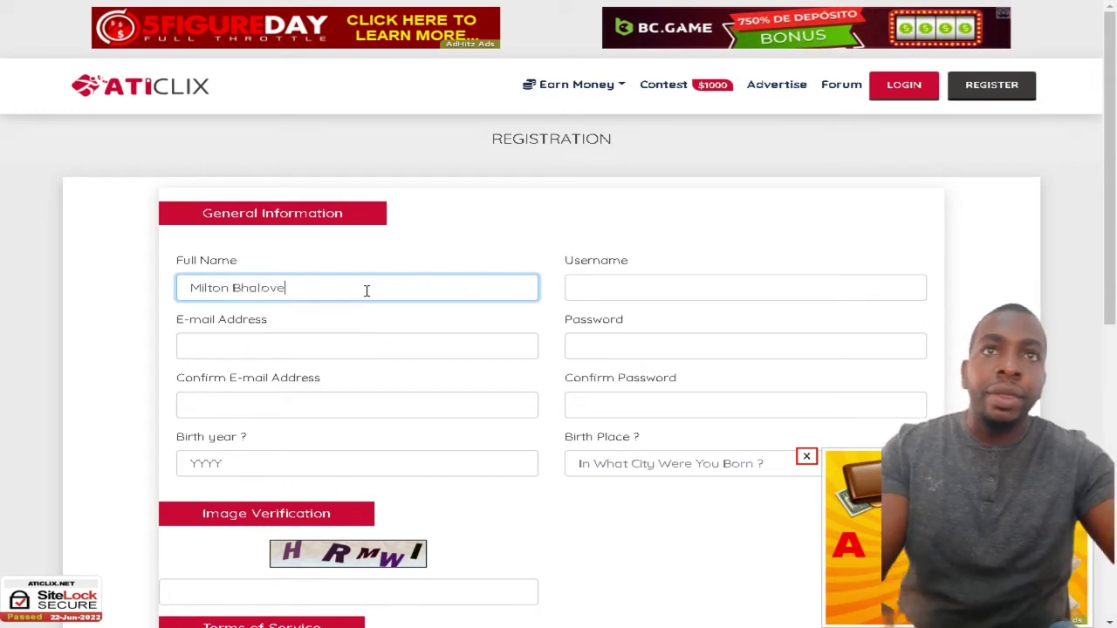
left_click(599, 289)
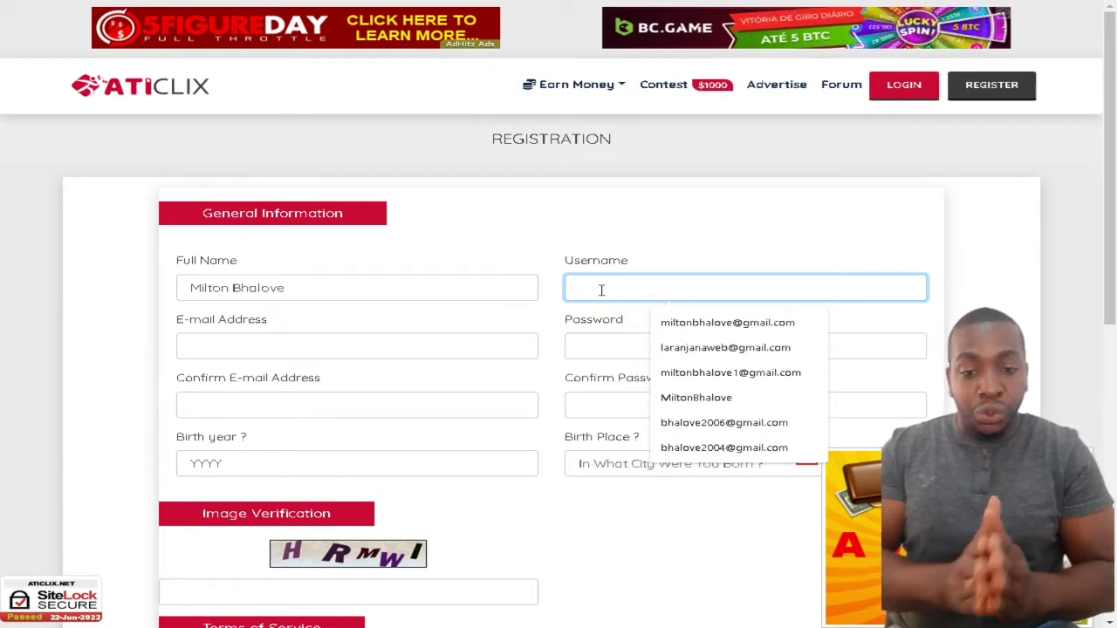
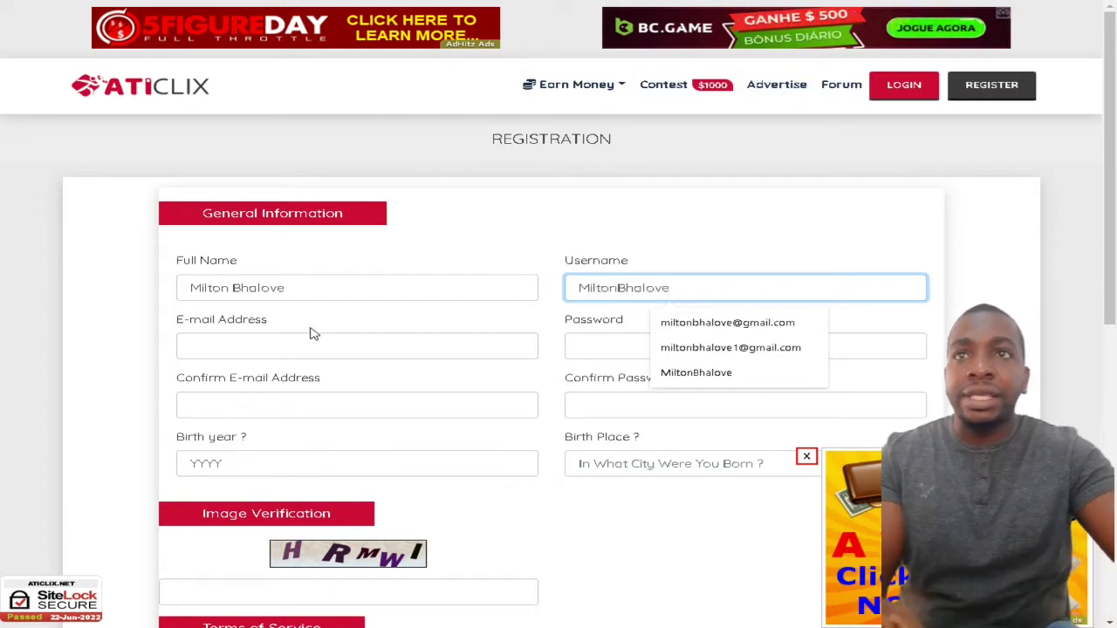
- Fill both e-mail fields with the saved address and enter the account password twice
left_click(260, 346)
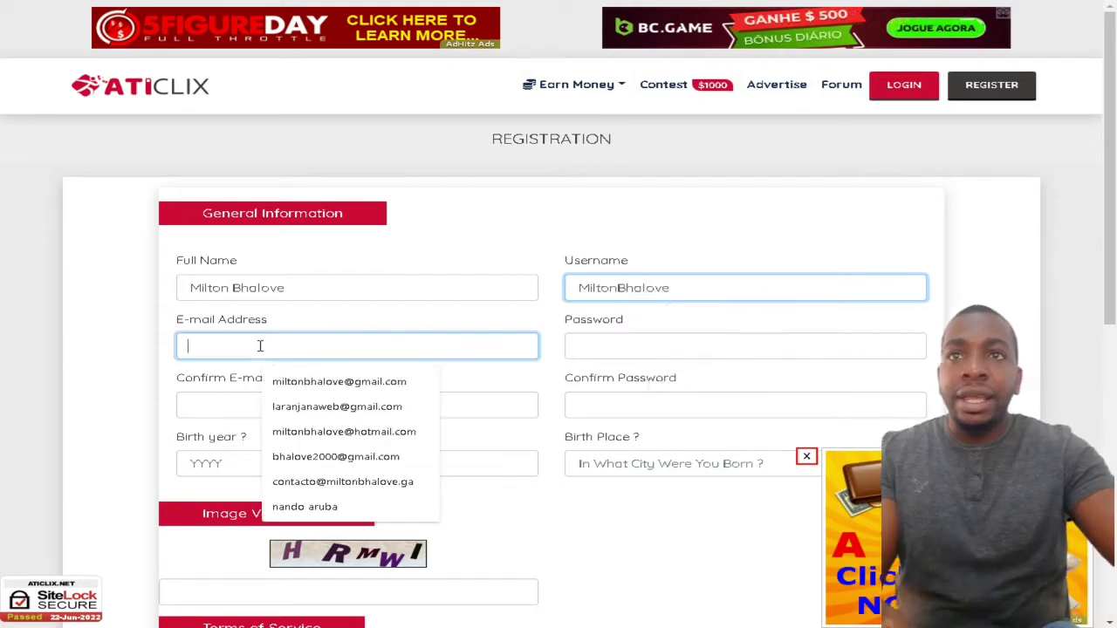
left_click(314, 405)
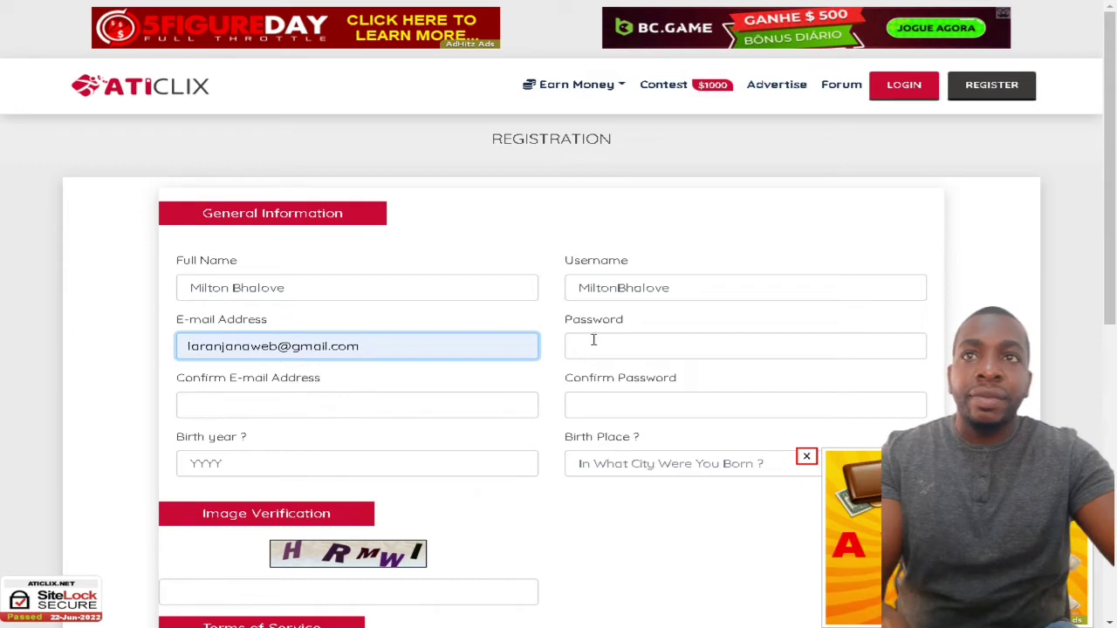
left_click(237, 410)
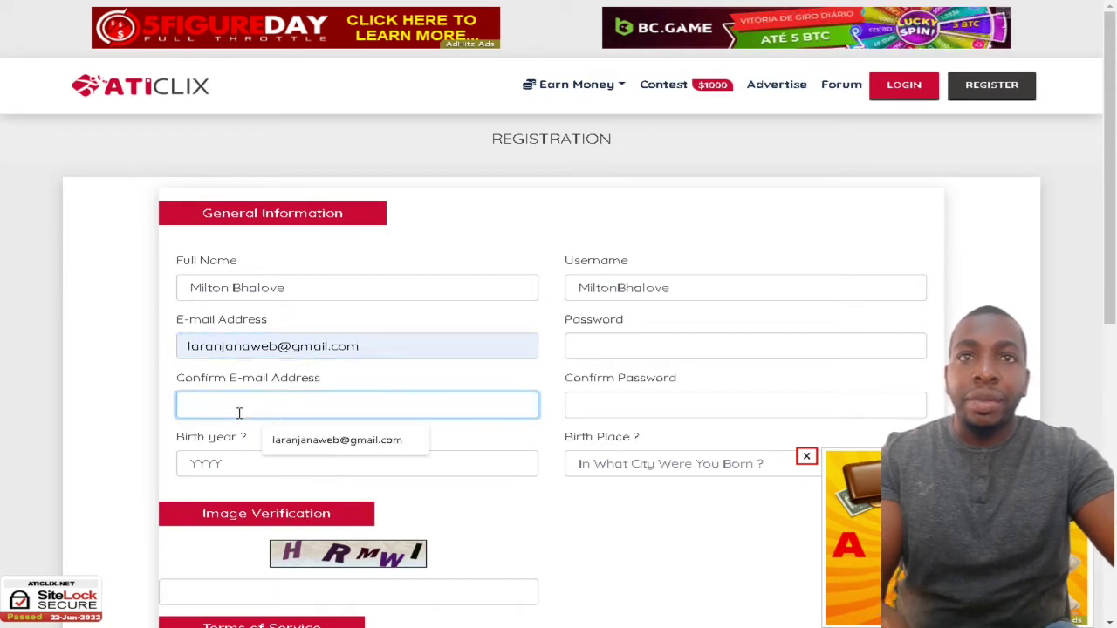
left_click(342, 445)
left_click(607, 340)
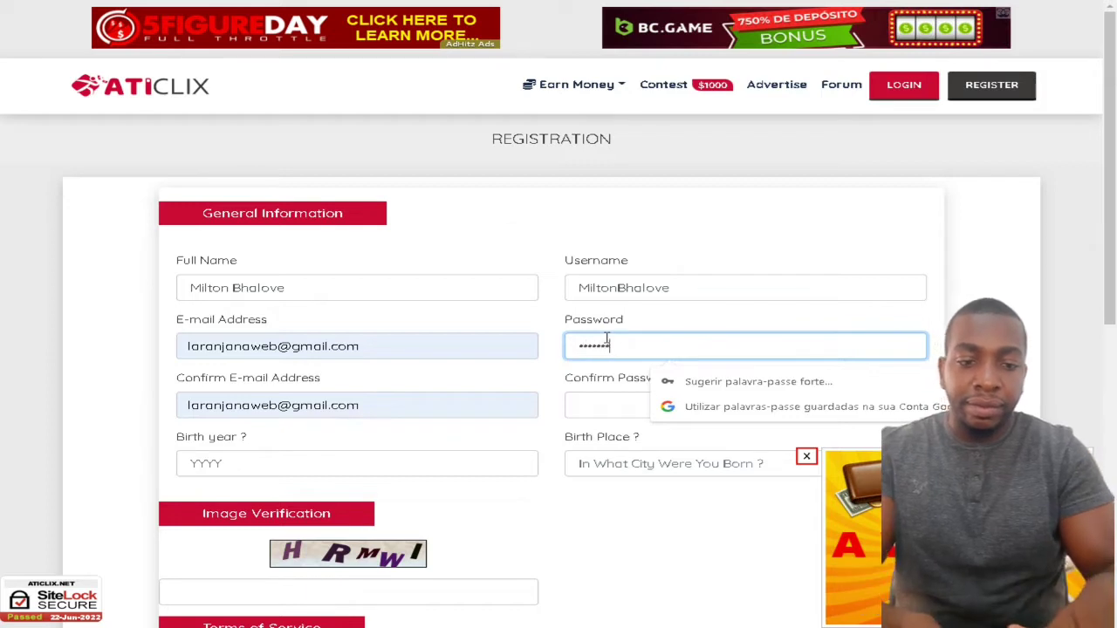
type("••")
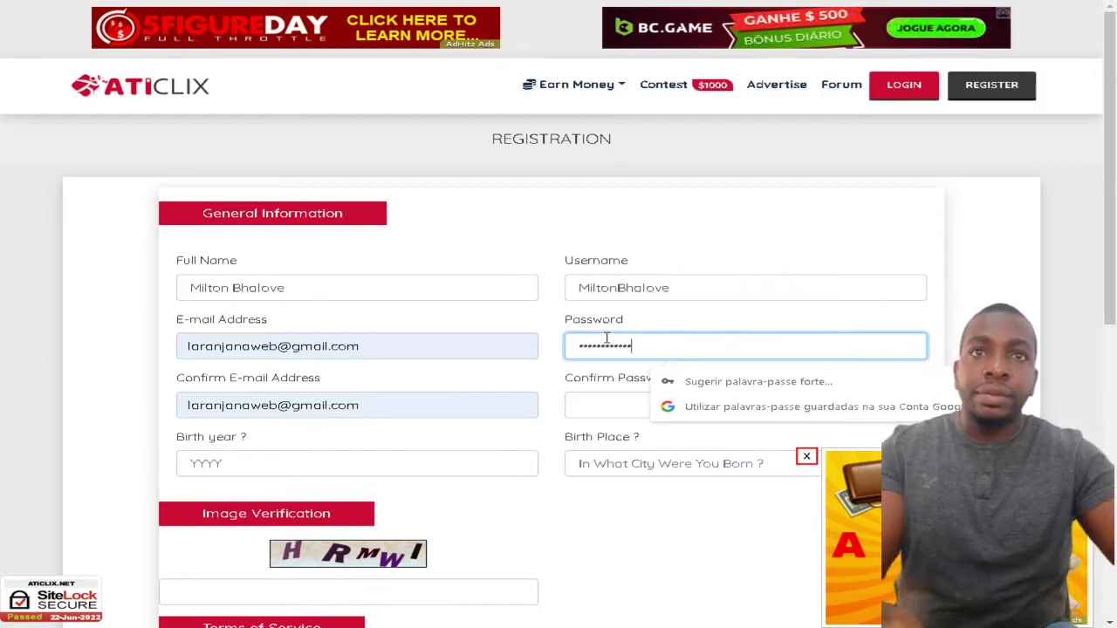
left_click(601, 406)
type("••")
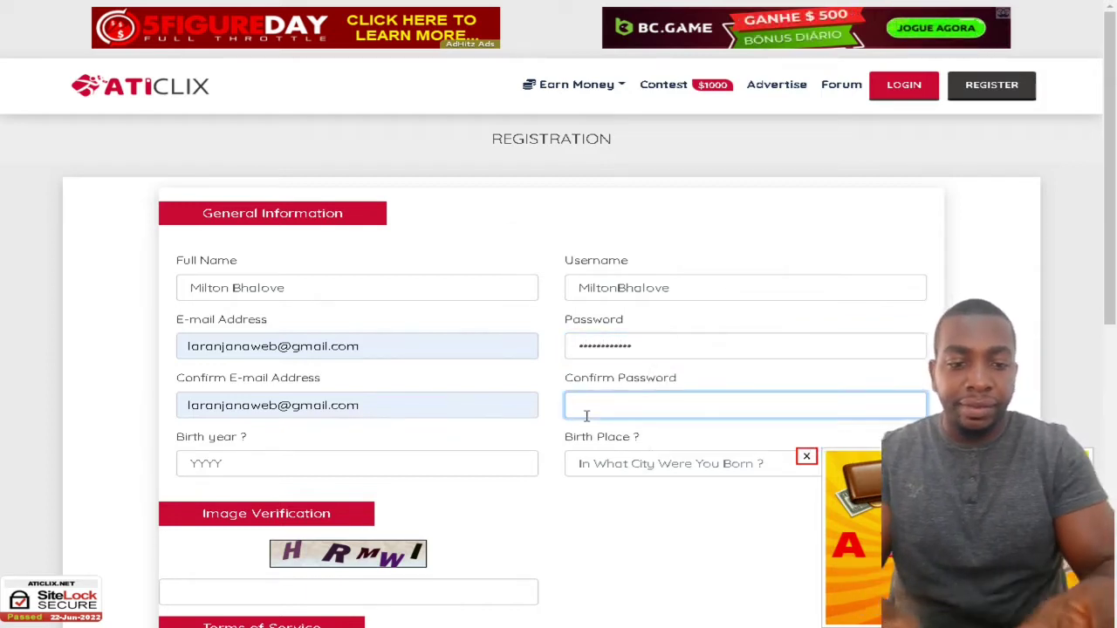
type("••••••••••")
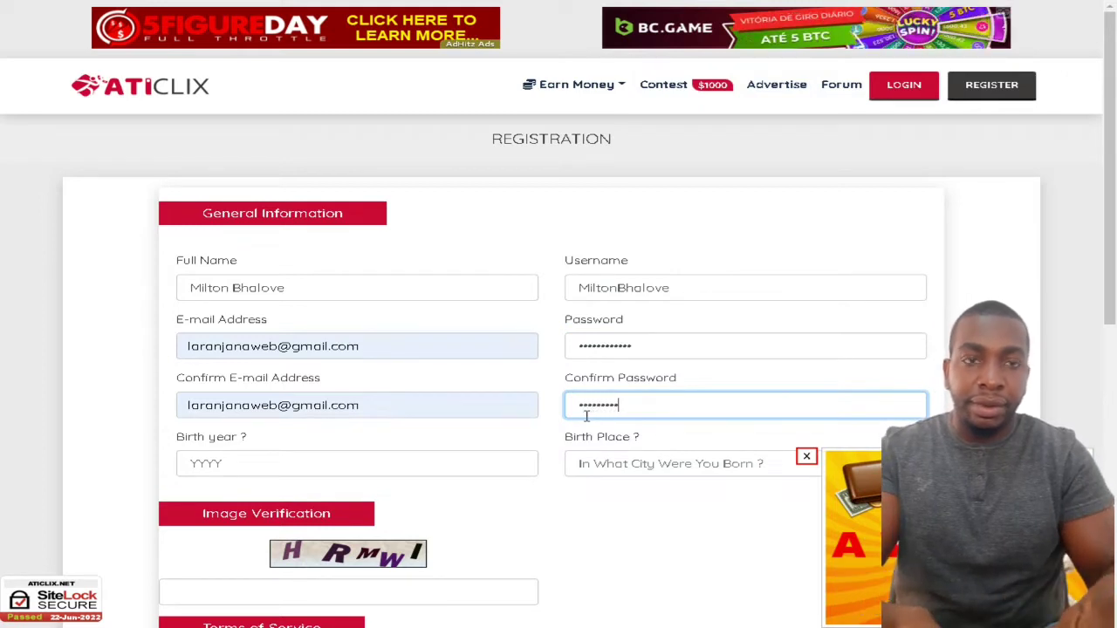
type("•")
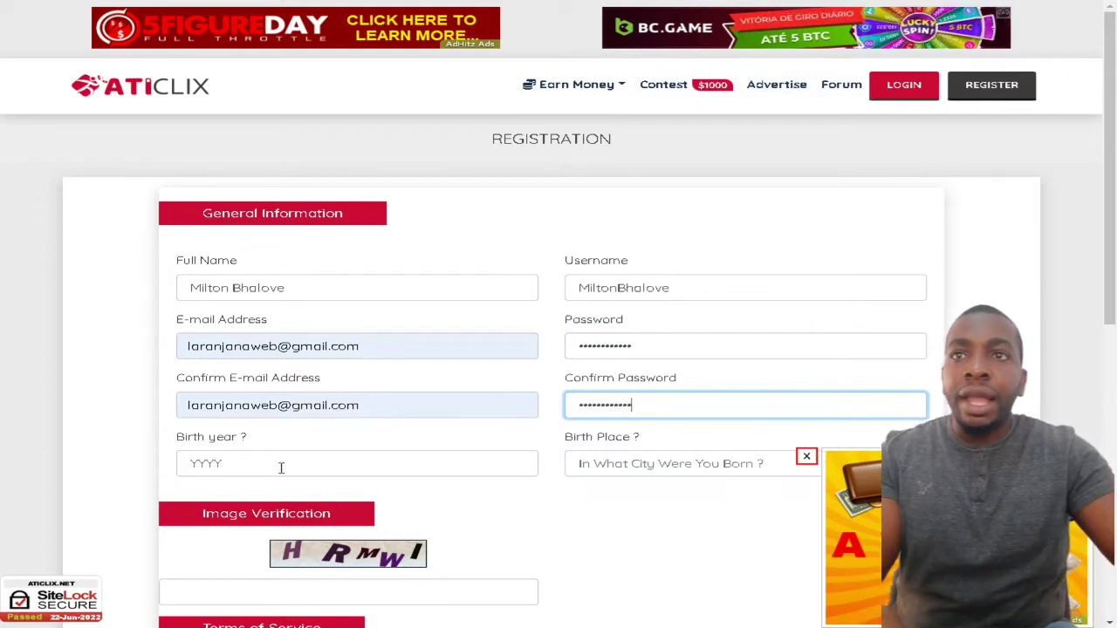
scroll(231, 447, "down", 1)
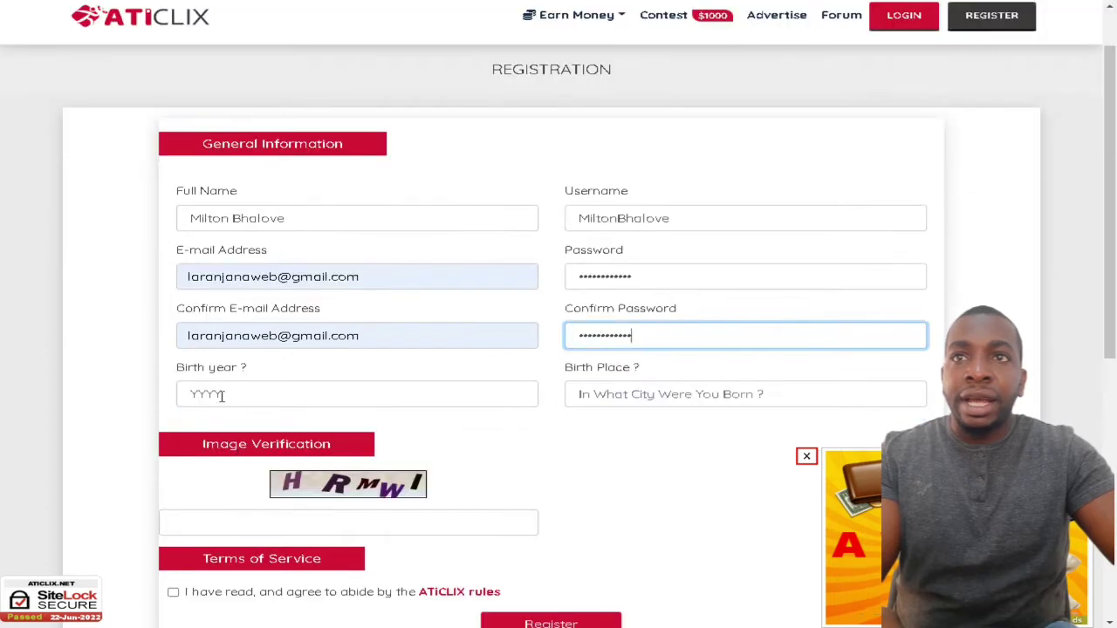
left_click(224, 394)
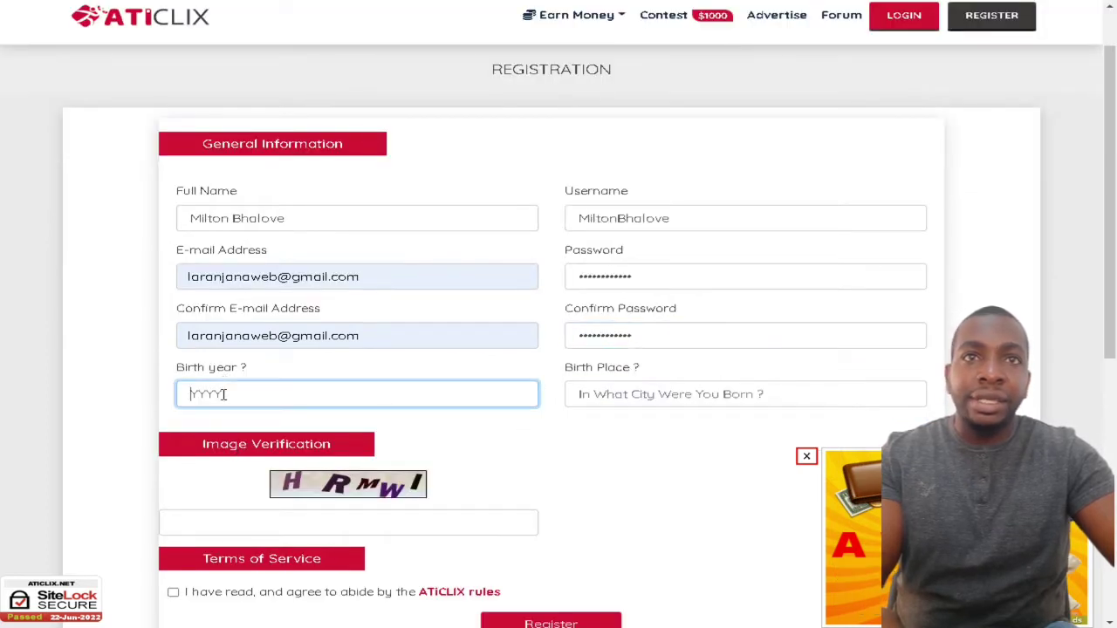
- Translate the registration page into Portuguese and enter Luanda as the birth place
right_click(563, 465)
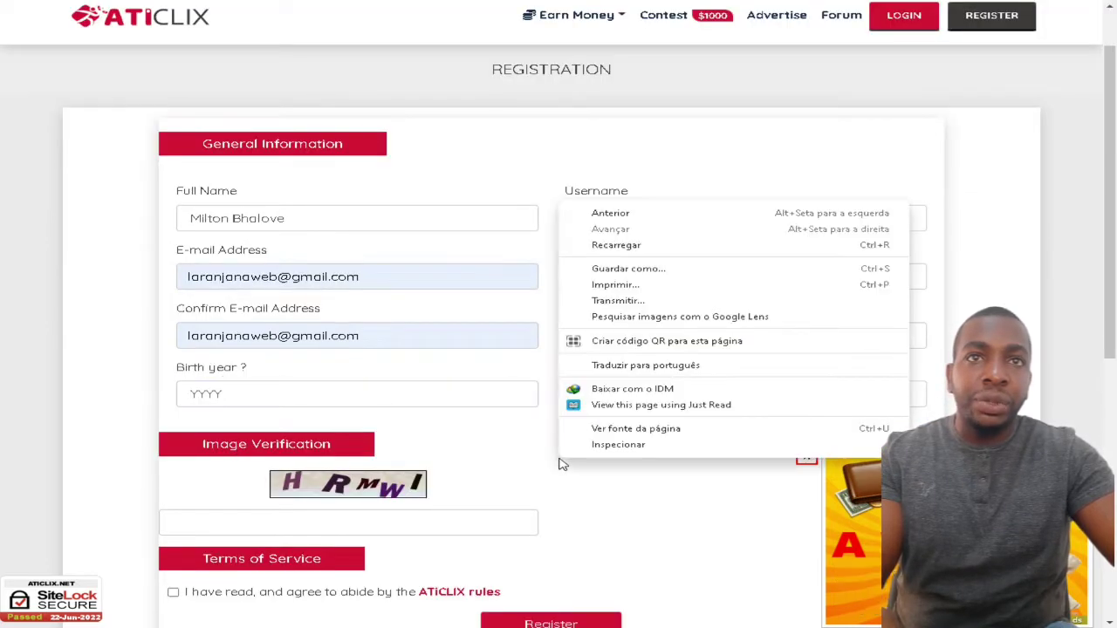
left_click(595, 364)
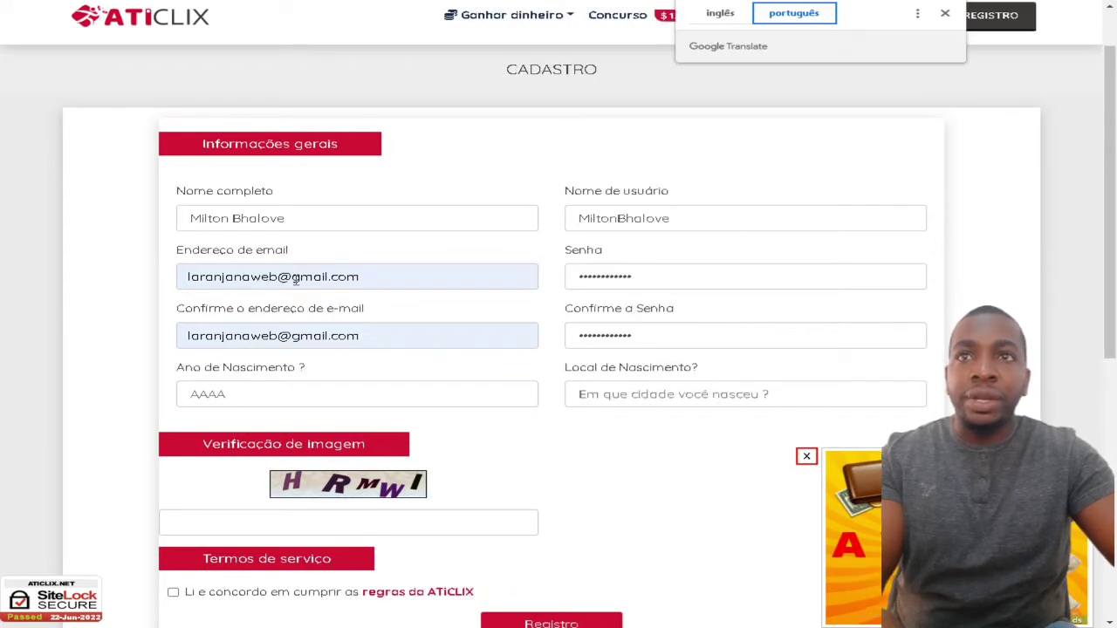
left_click(232, 394)
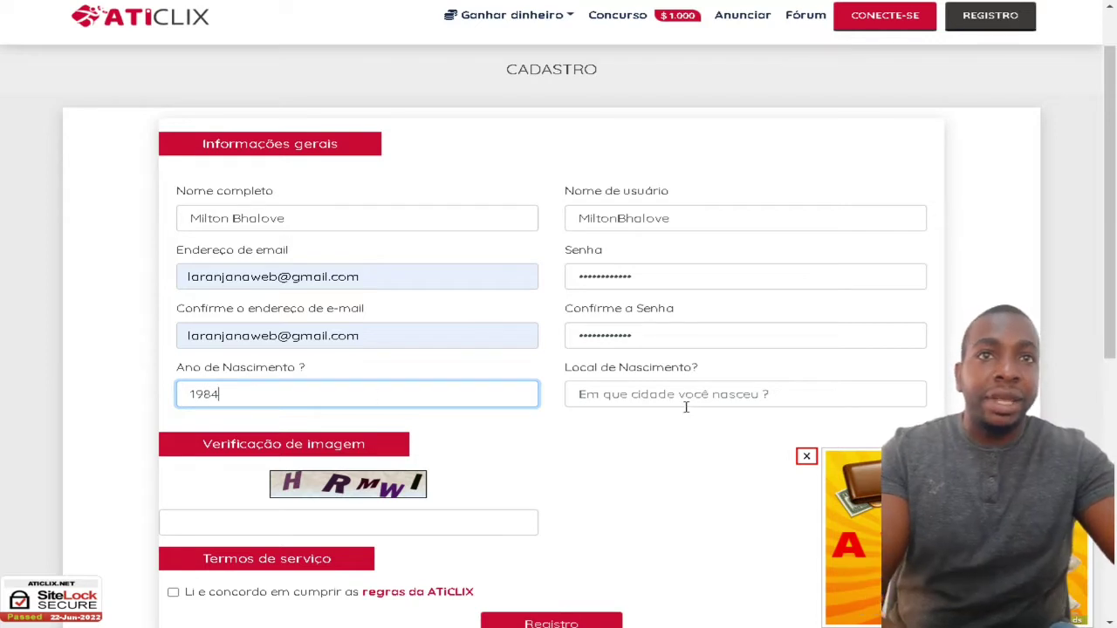
left_click(632, 397)
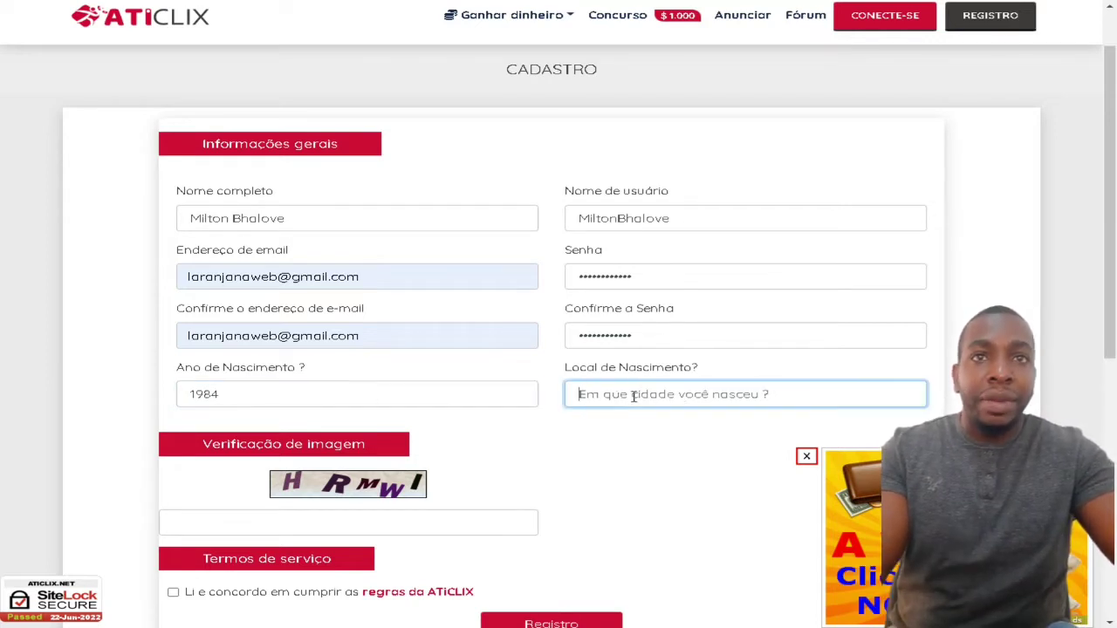
type("Luanda")
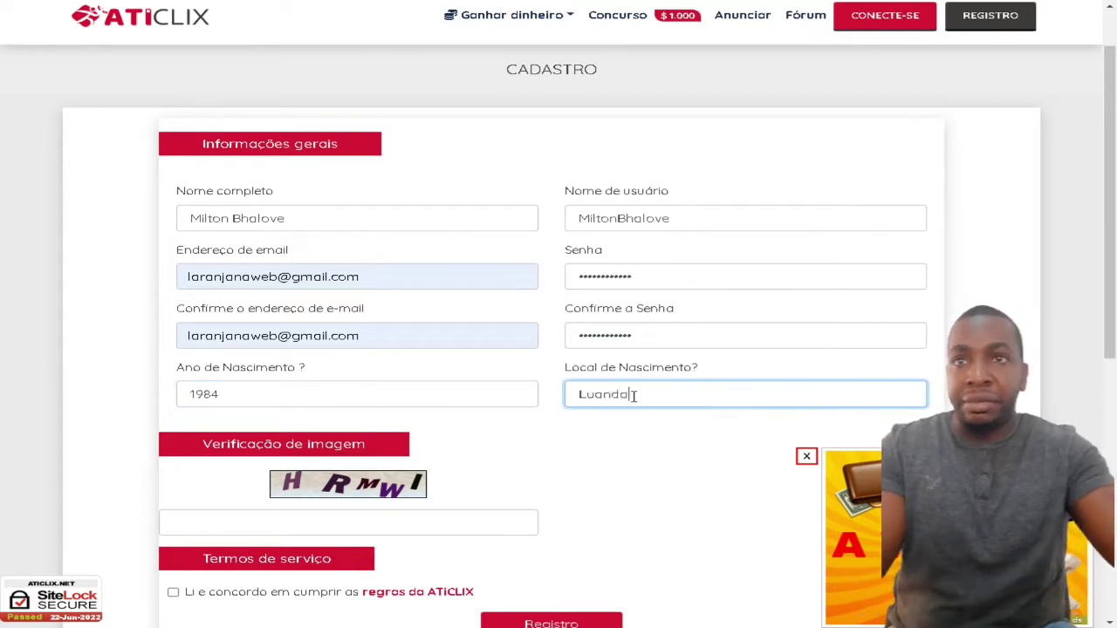
- Enter the image-verification answer, agree to the ATICLIX rules and submit the form
scroll(366, 445, "down", 1)
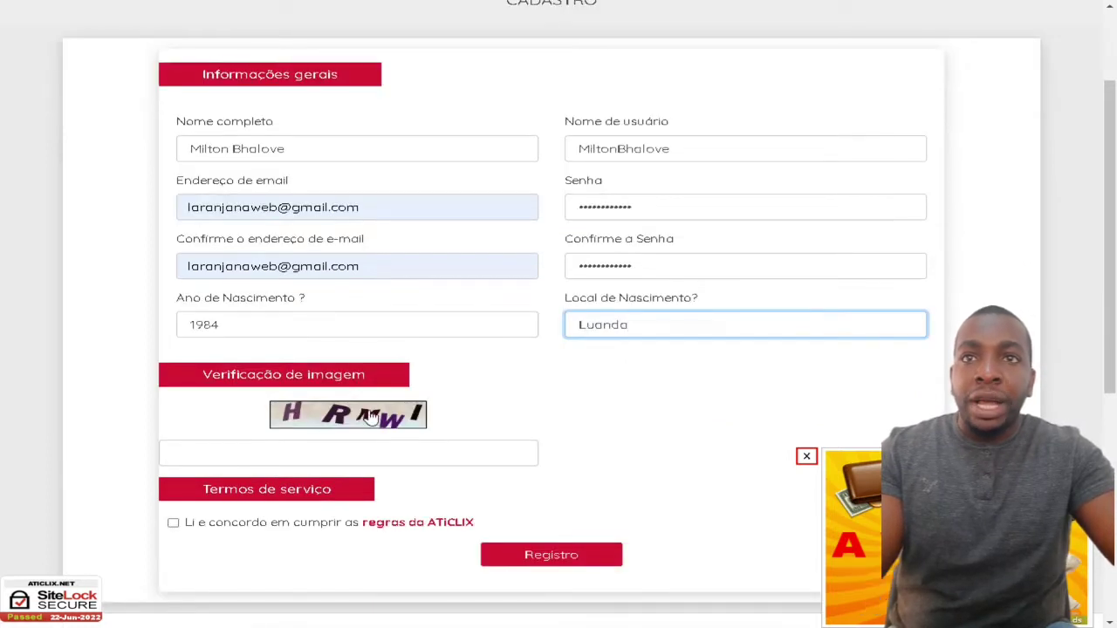
left_click(289, 449)
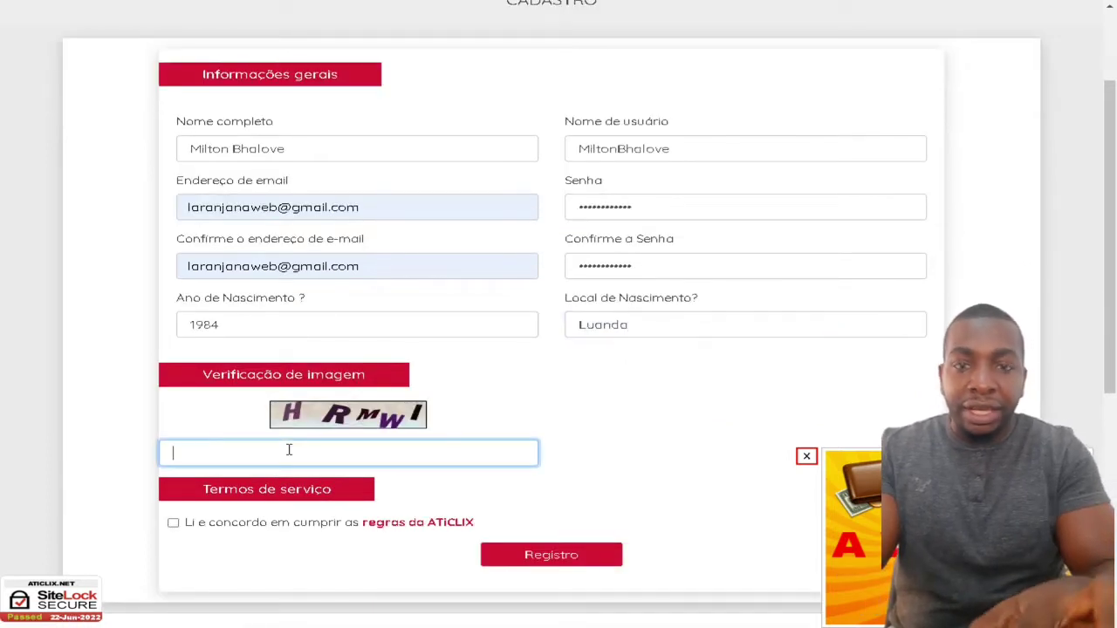
type("HR")
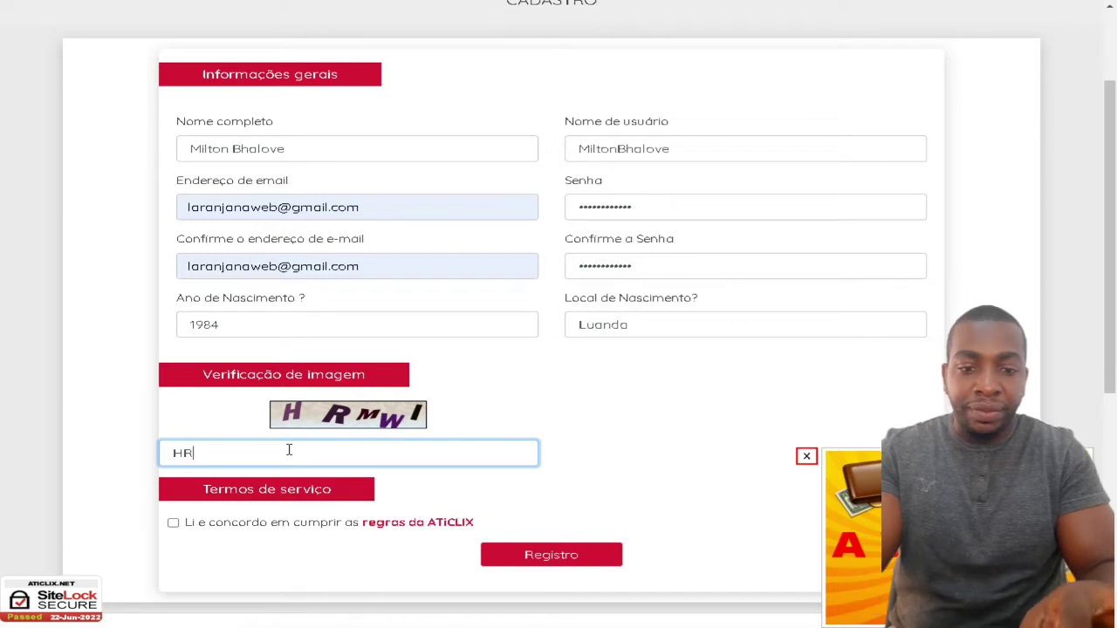
type("MWL")
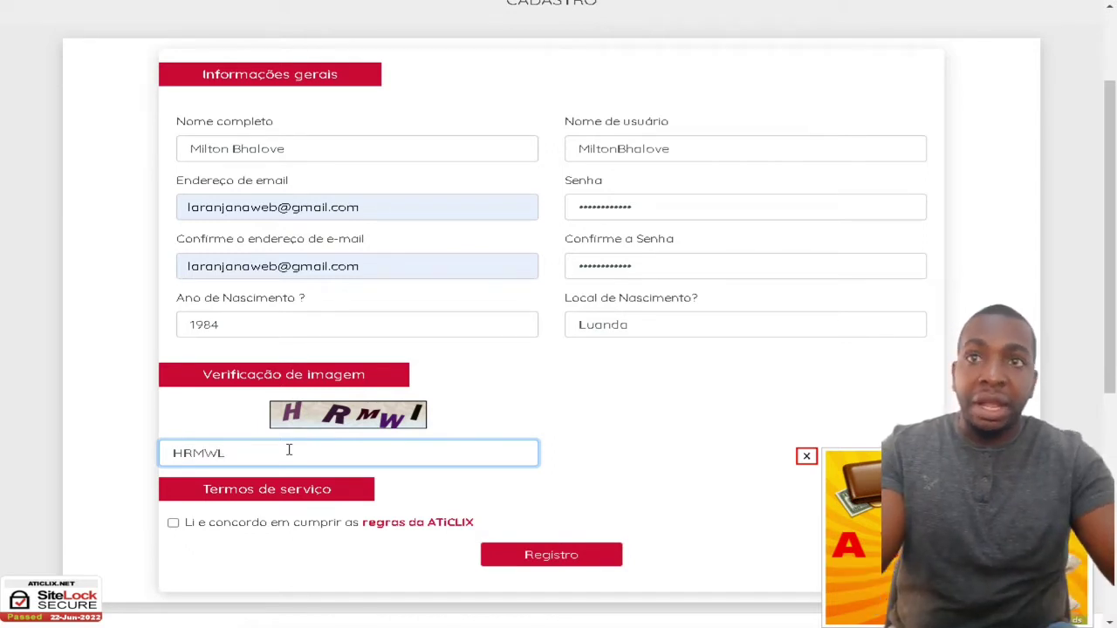
left_click(174, 525)
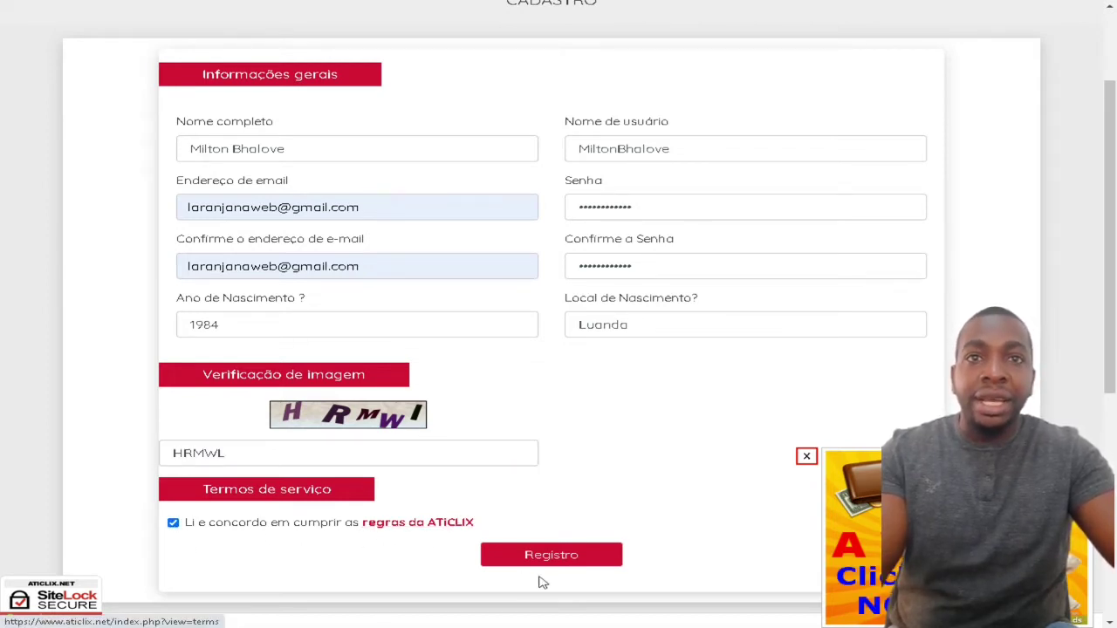
left_click(563, 560)
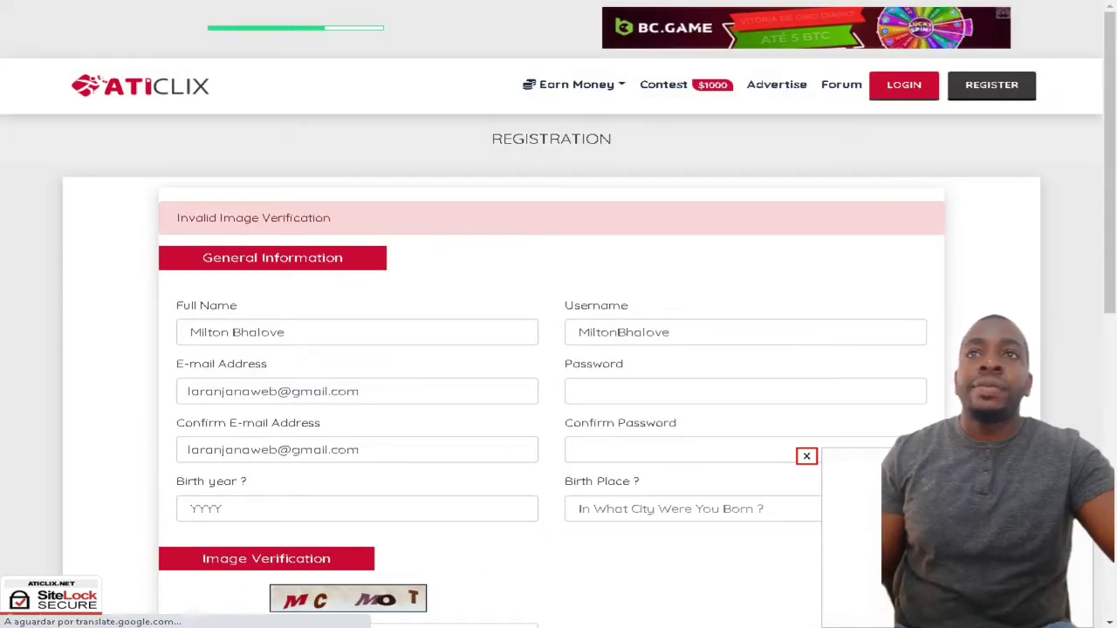
- Enter the new captcha answer and pick birth year 1984 and birth place Luanda
scroll(379, 326, "down", 1)
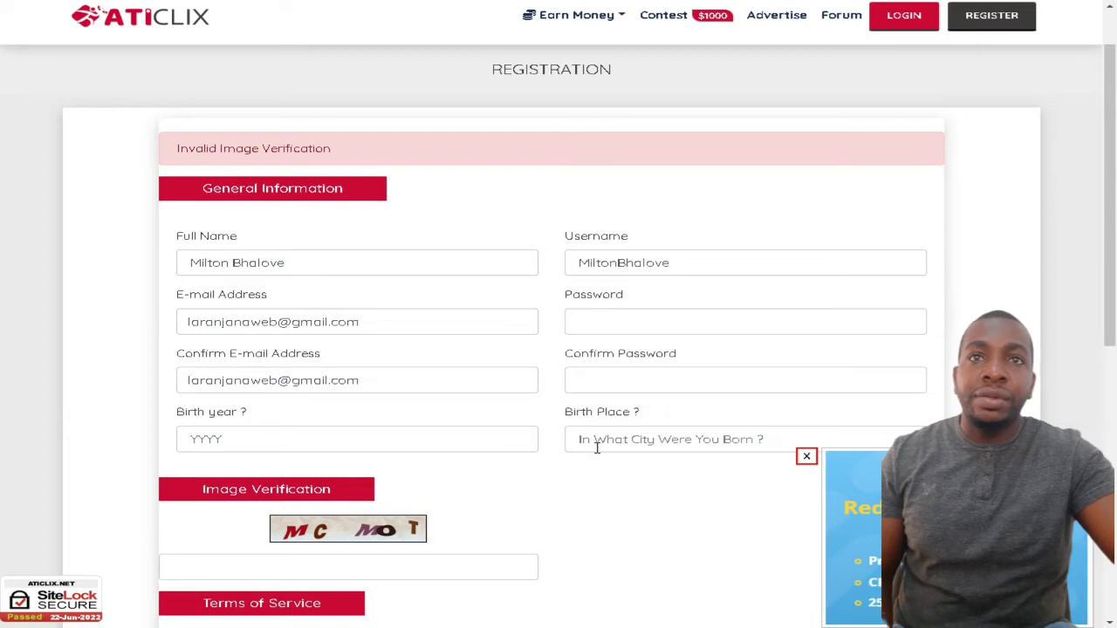
left_click(356, 557)
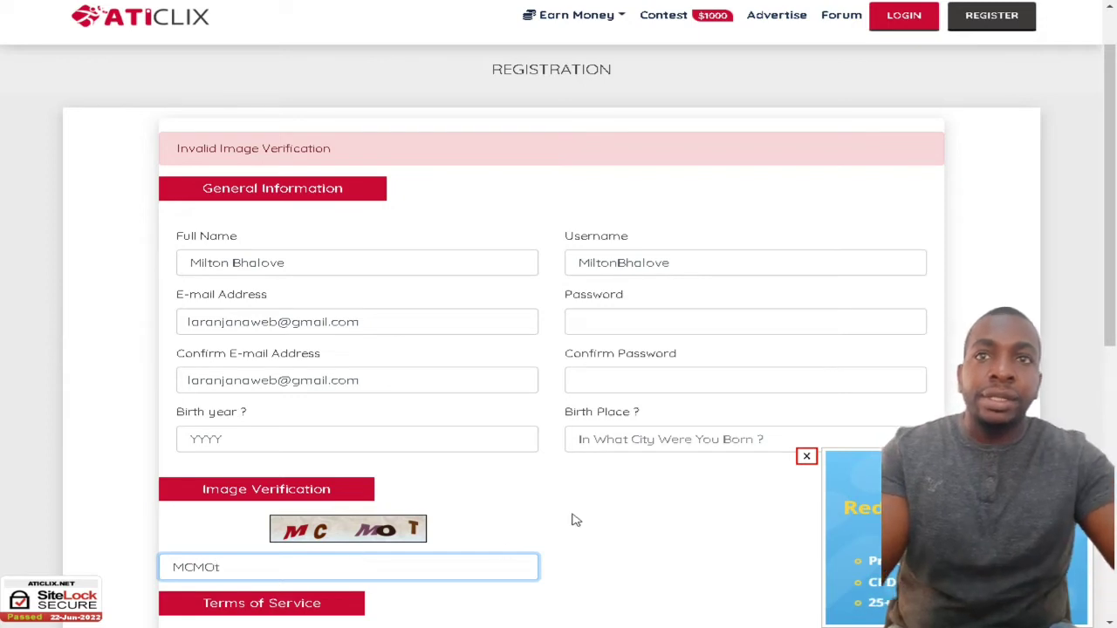
left_click(370, 439)
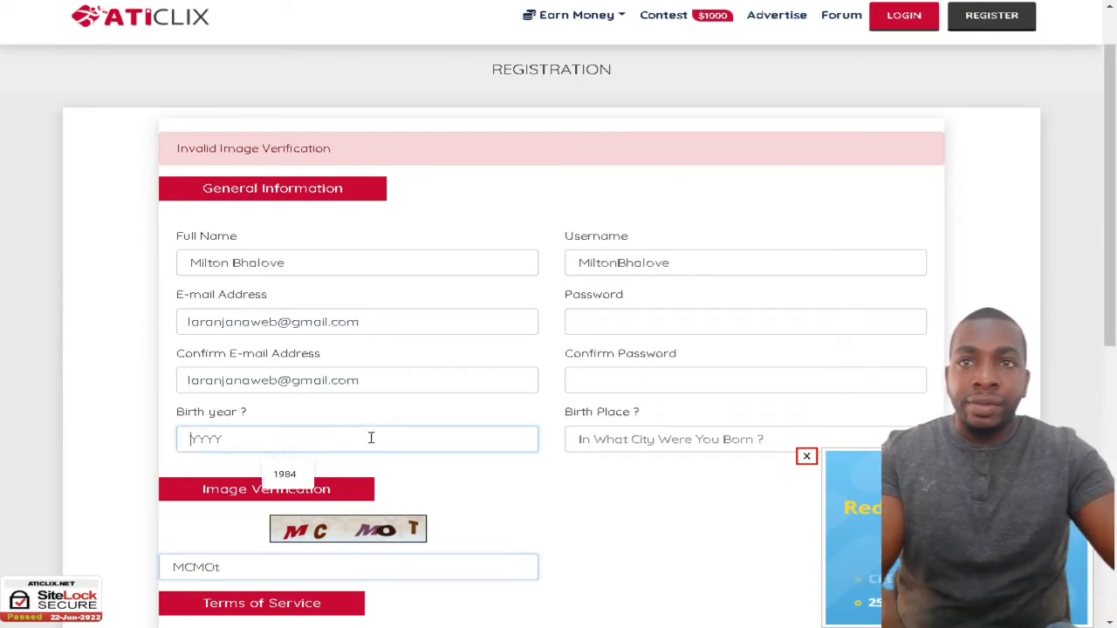
left_click(288, 473)
left_click(758, 439)
left_click(704, 474)
- Retype the password and its confirmation, agree to the rules and resubmit the registration
left_click(642, 318)
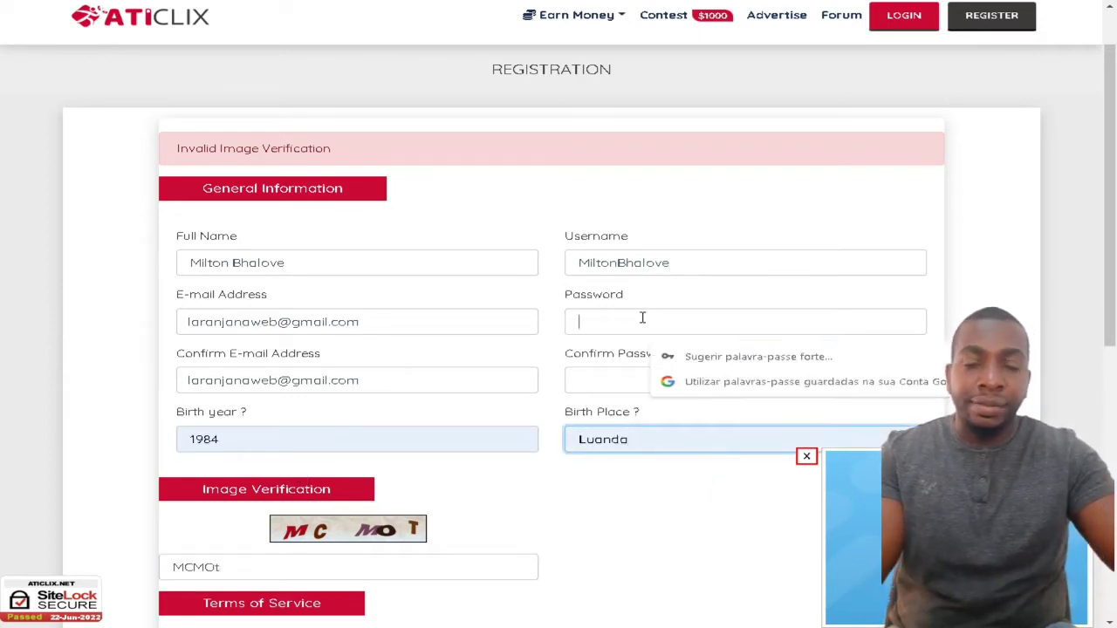
type("•••")
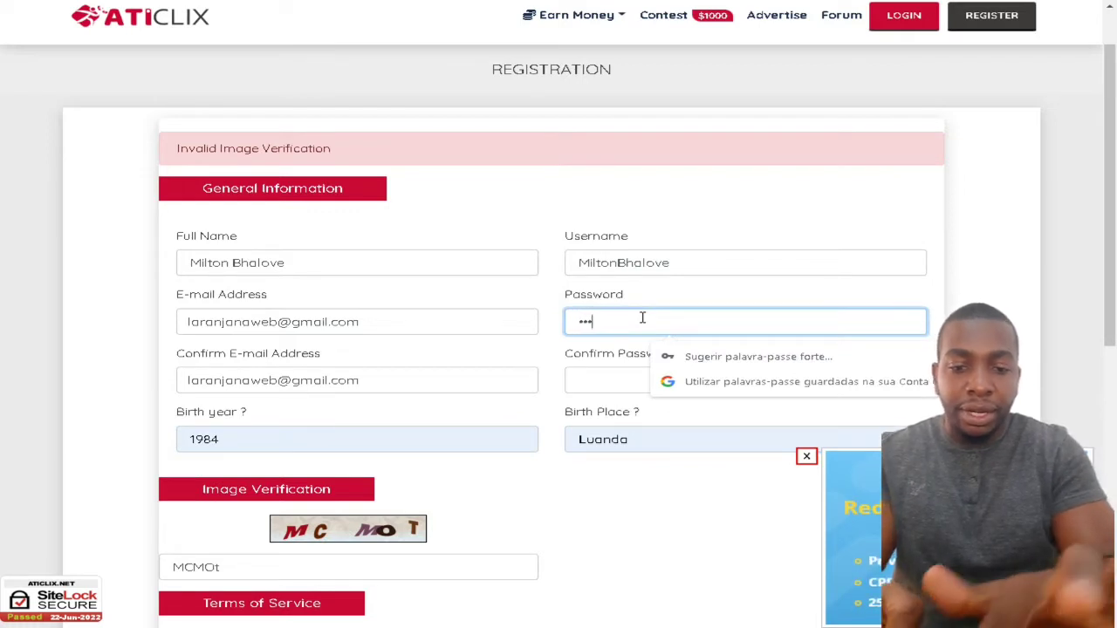
type("••")
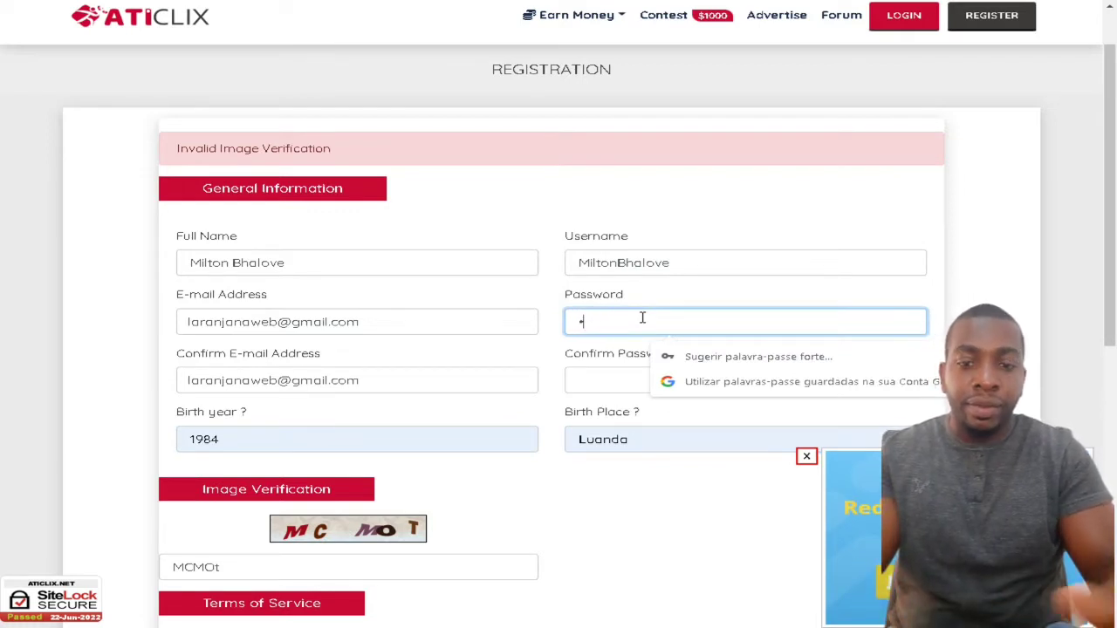
key("BackSpace")
type("••••••")
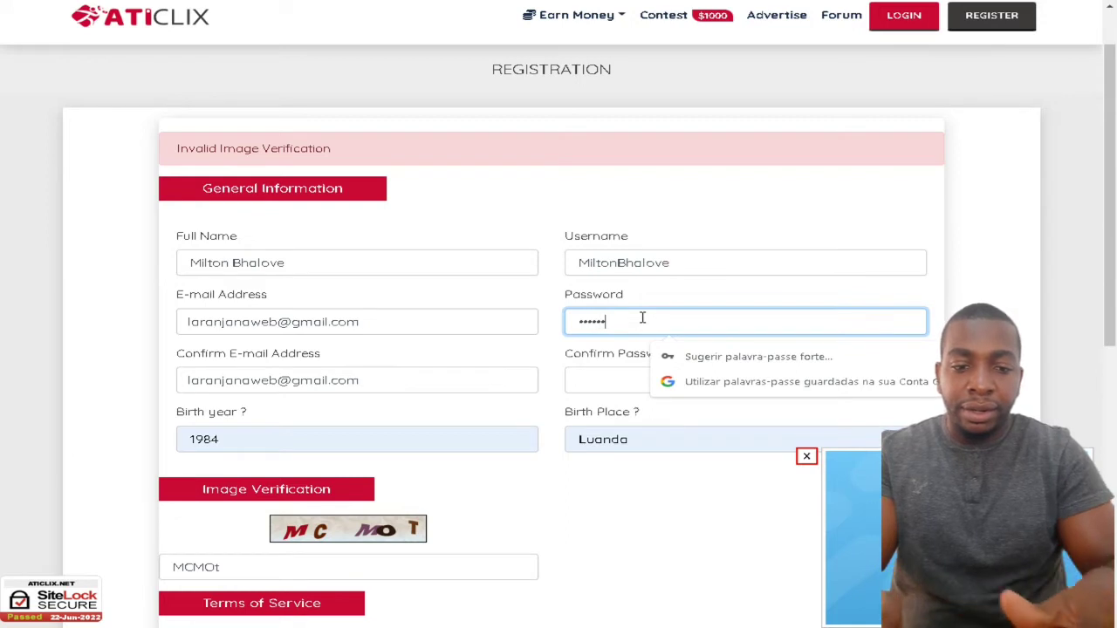
type("••••")
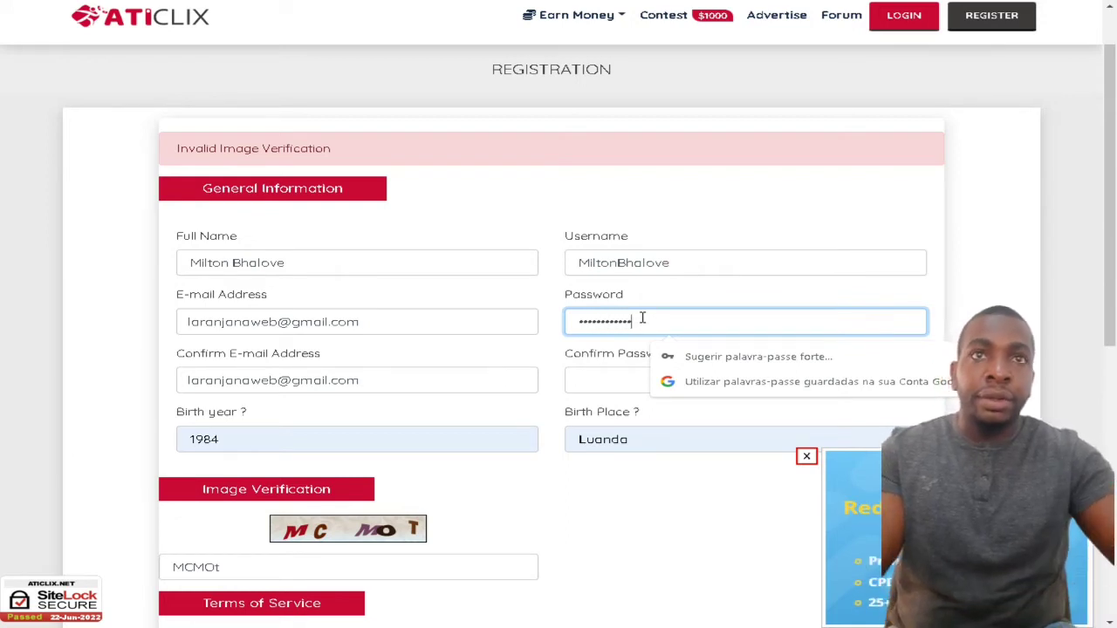
left_click(614, 383)
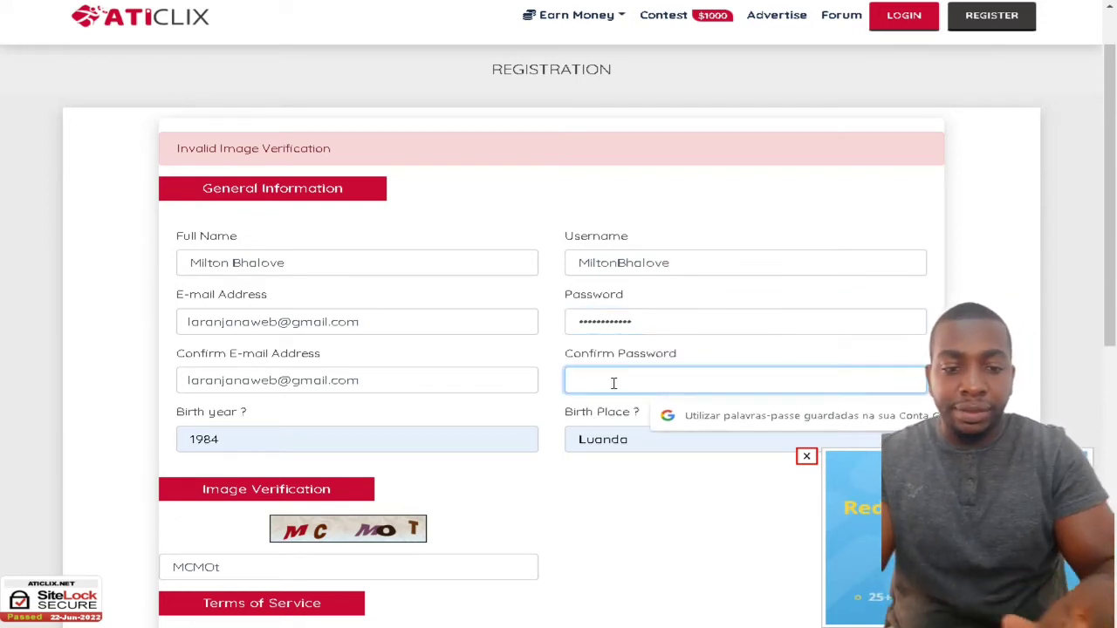
type("••••••••••••")
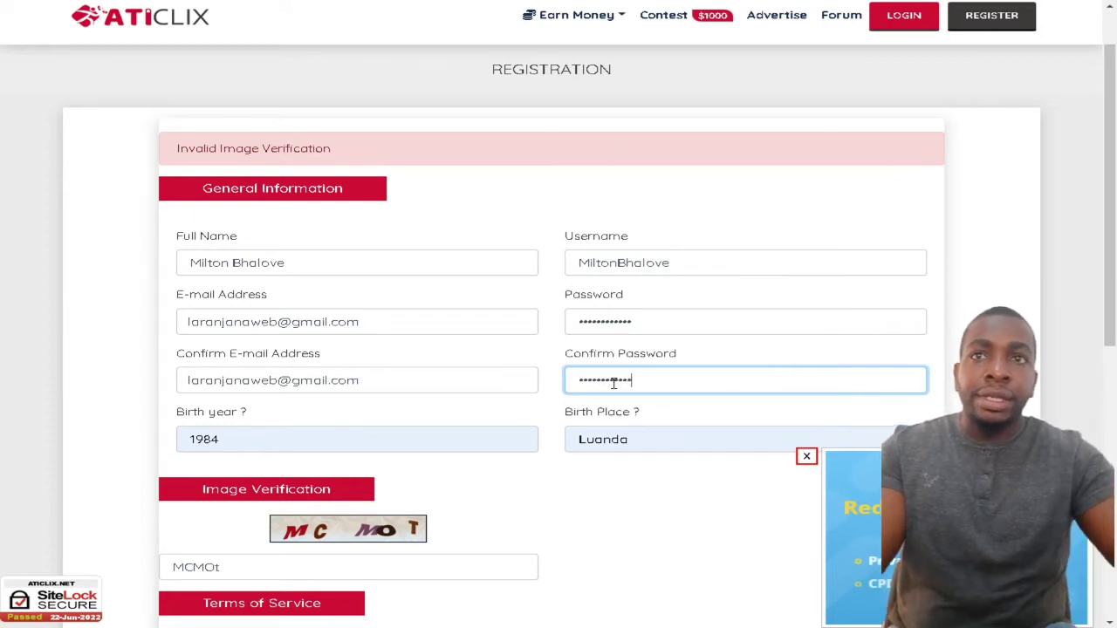
scroll(611, 386, "down", 1)
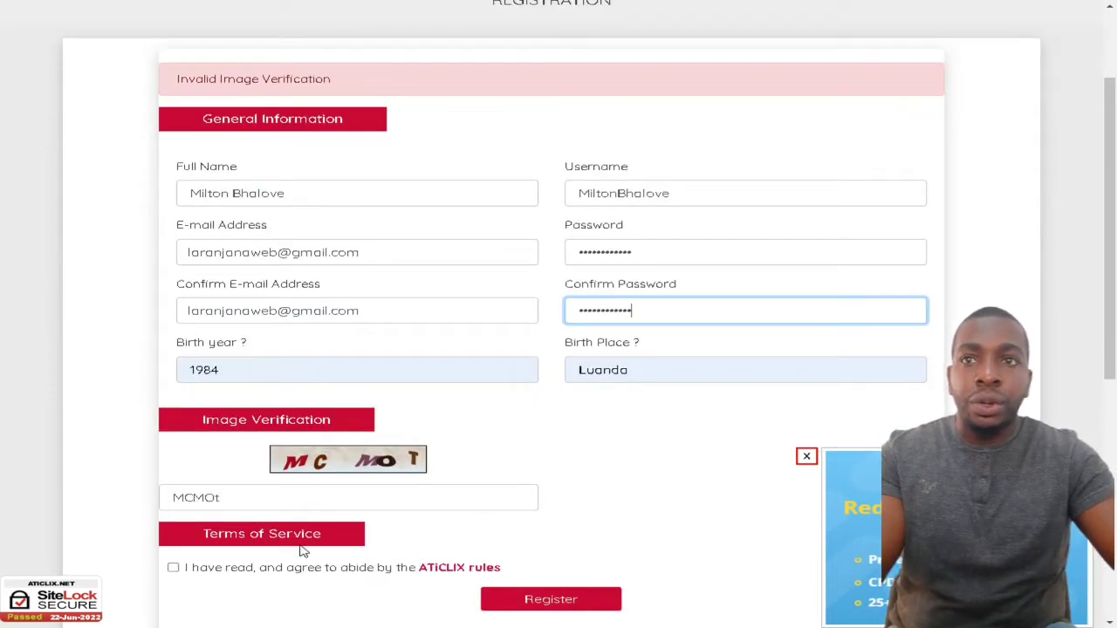
left_click(174, 568)
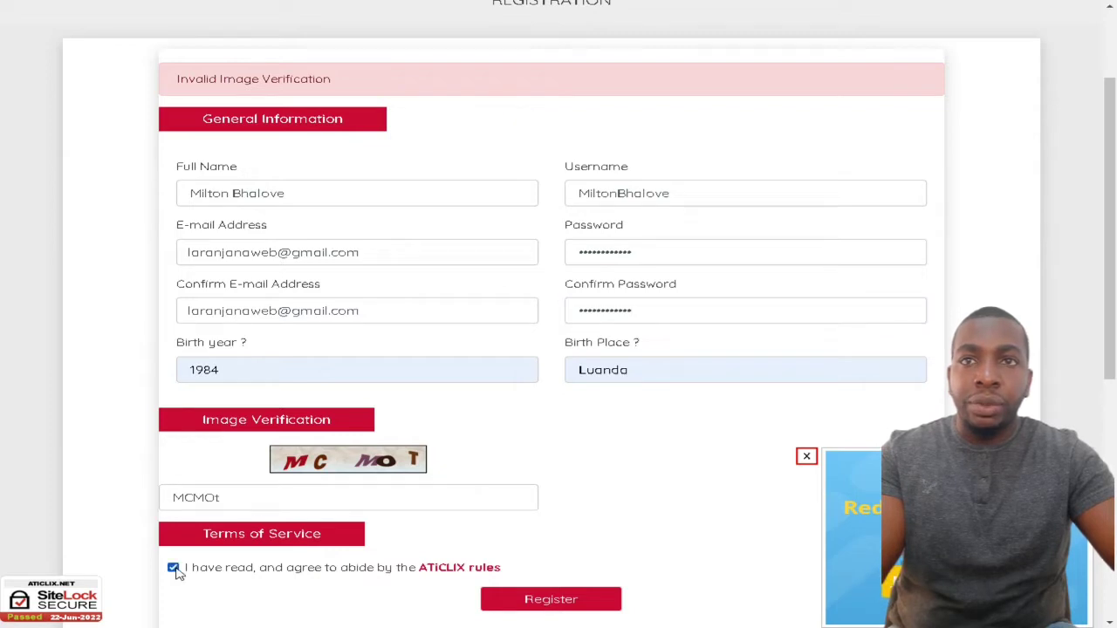
scroll(561, 518, "down", 1)
left_click(558, 535)
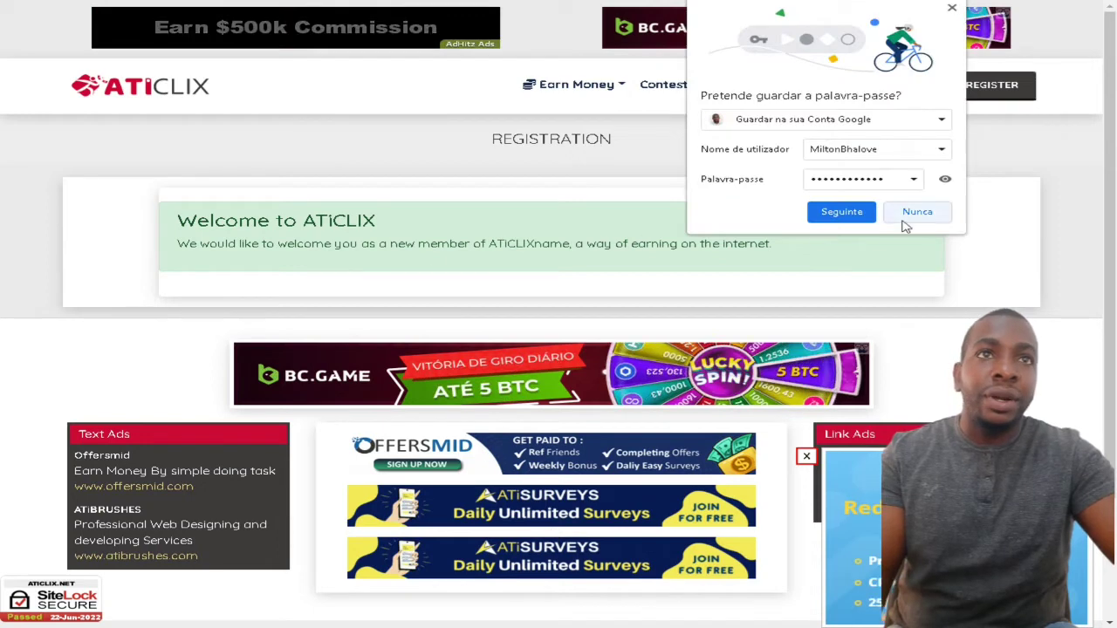
- Decline saving the password and translate the 'Welcome to ATiCLIX' page into Portuguese
left_click(912, 214)
right_click(861, 236)
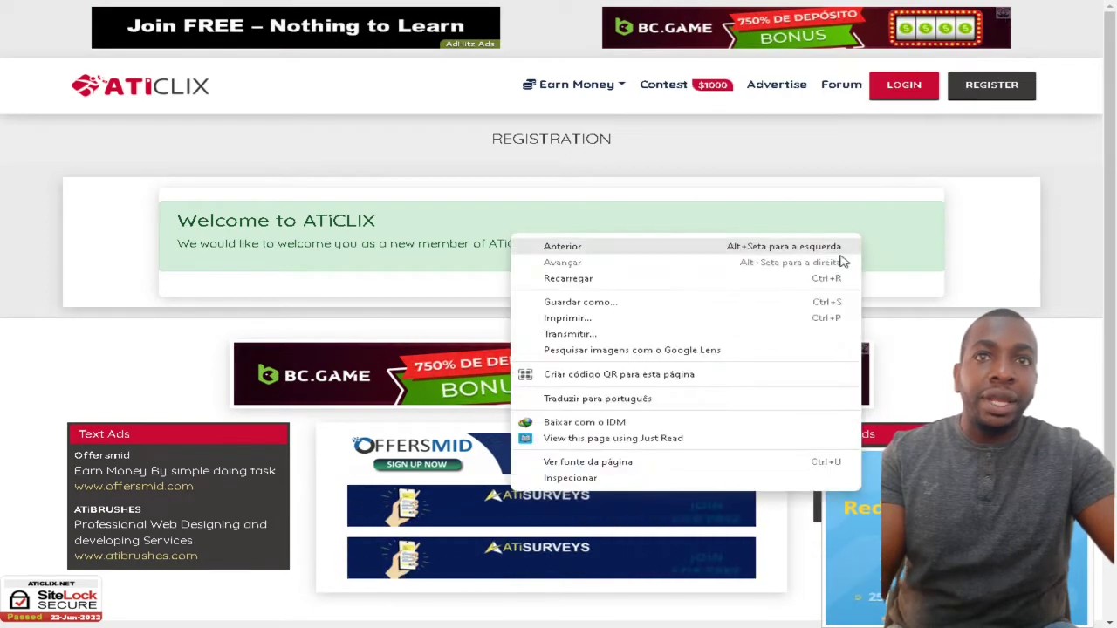
left_click(640, 398)
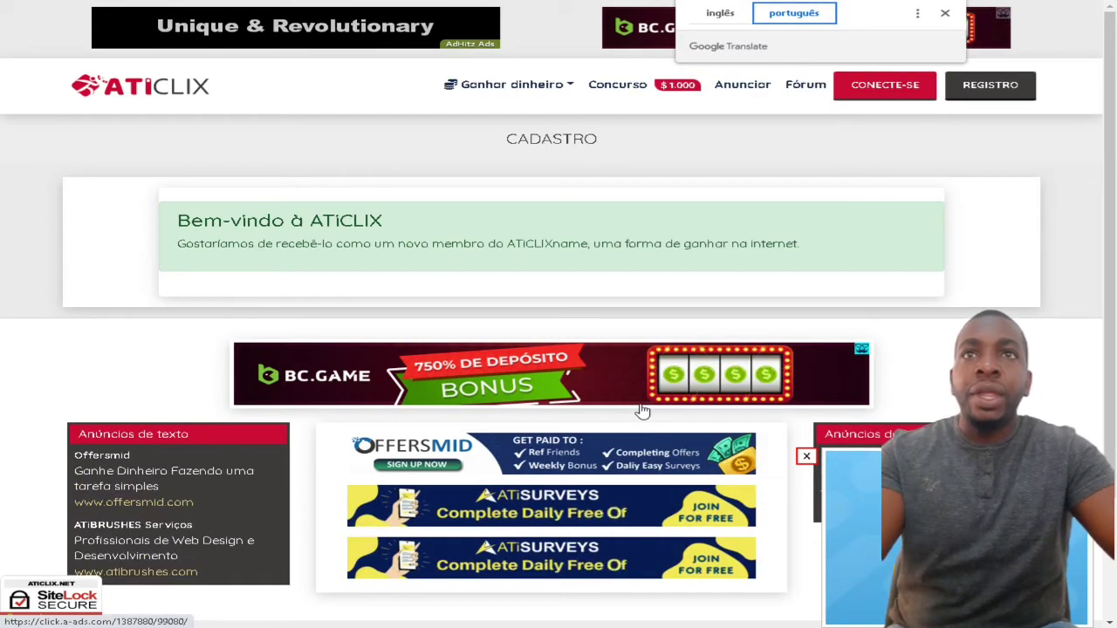
left_click_drag(397, 245, 847, 249)
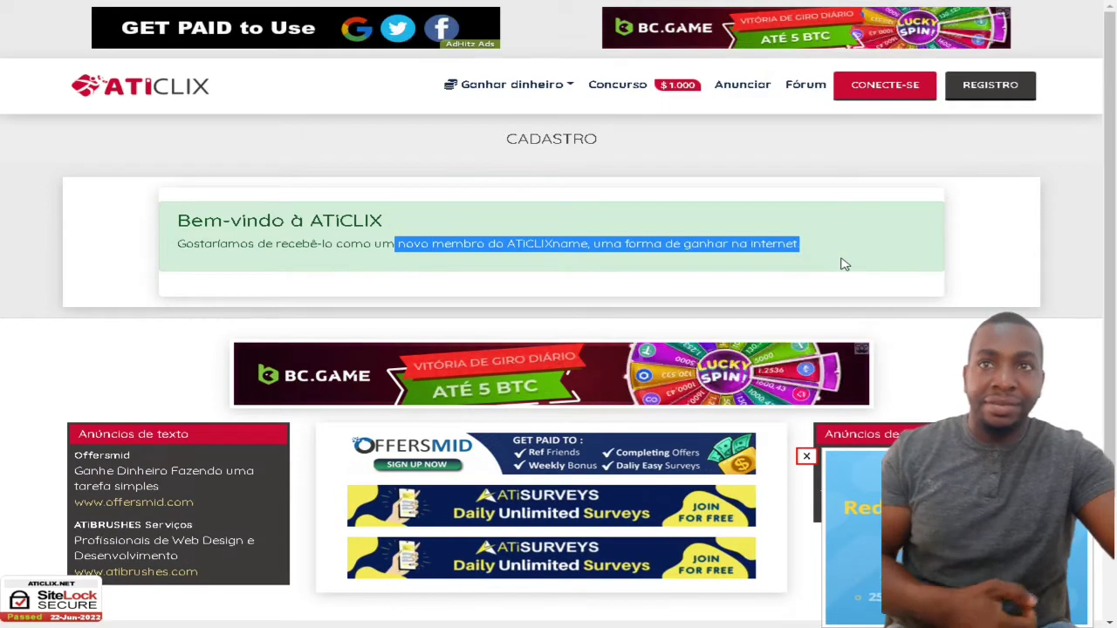
scroll(815, 294, "down", 2)
scroll(815, 294, "up", 2)
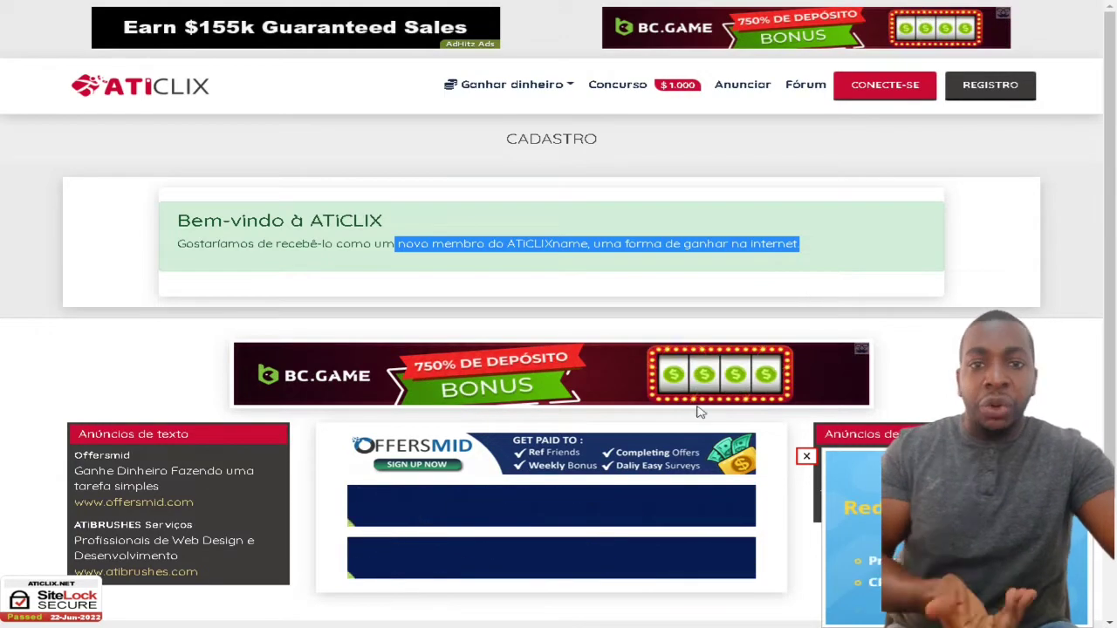
- Log in on the members page with the new account's username, password and the login captcha
left_click(885, 87)
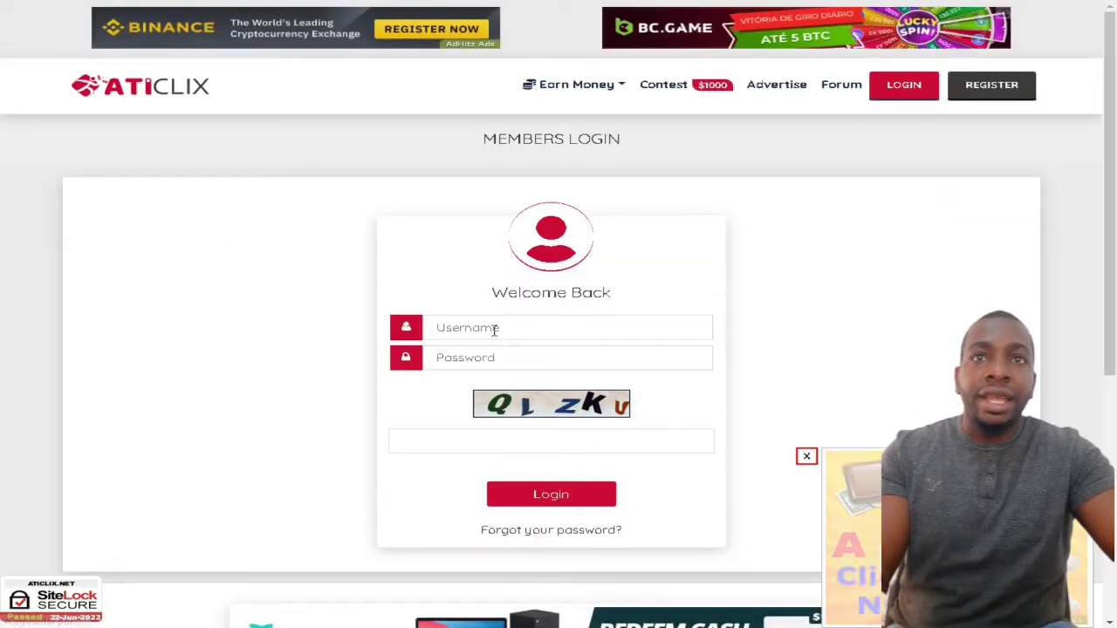
left_click(494, 329)
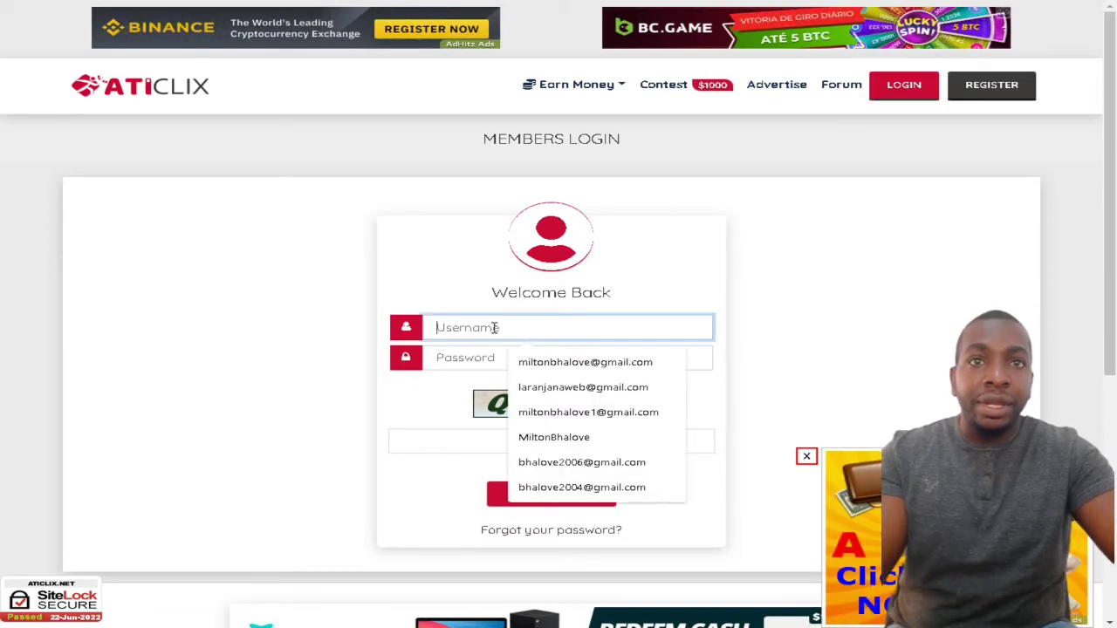
left_click(581, 437)
left_click(482, 361)
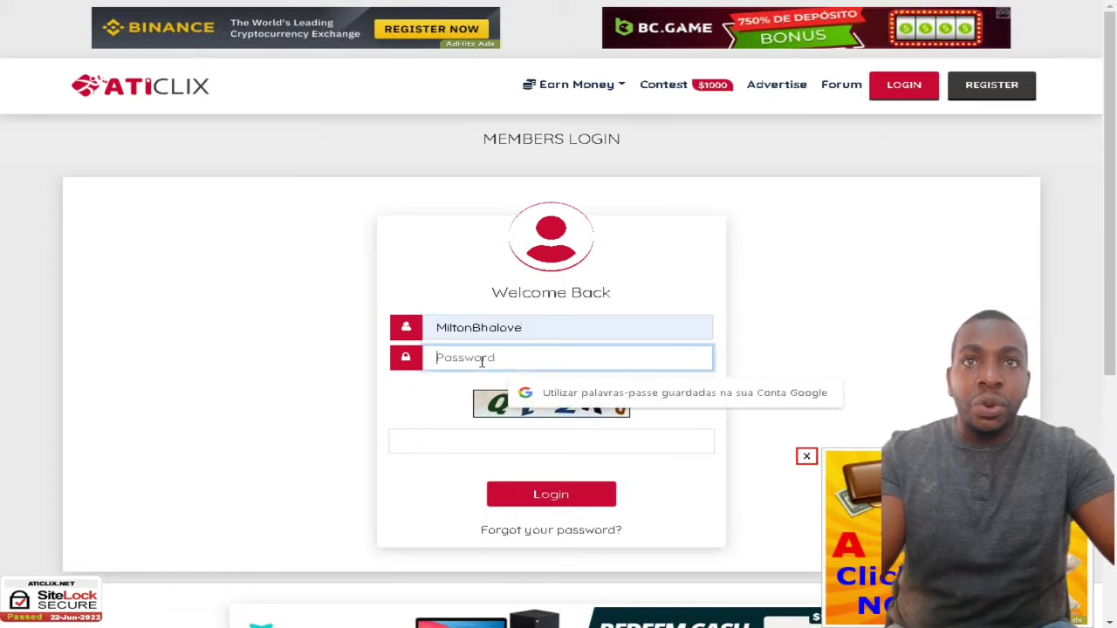
type("••")
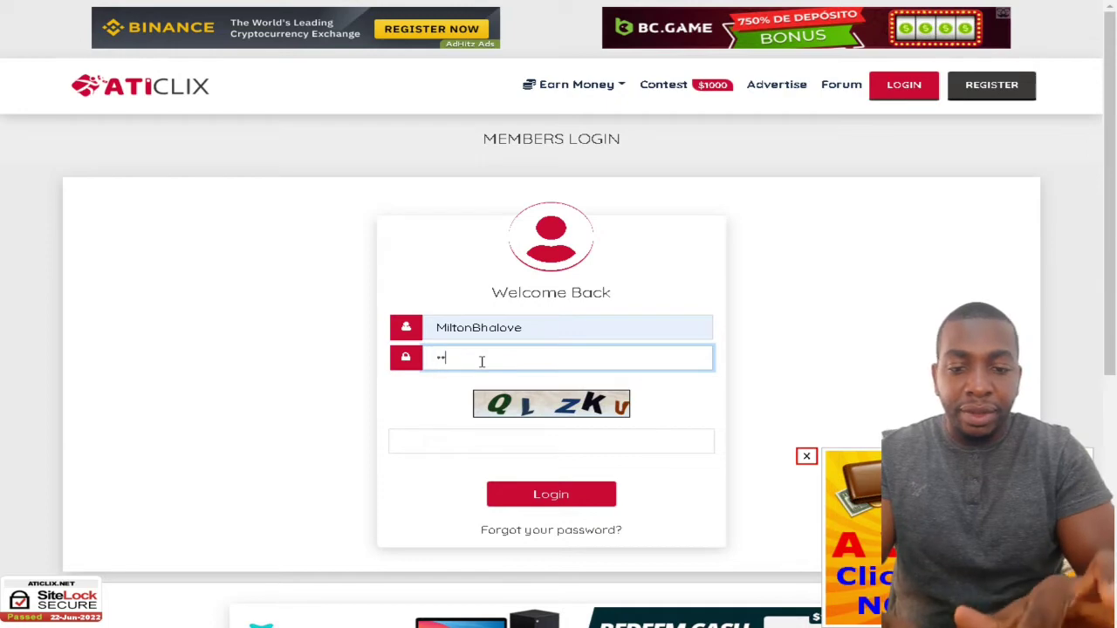
type("•••")
key("BackSpace")
key("BackSpace")
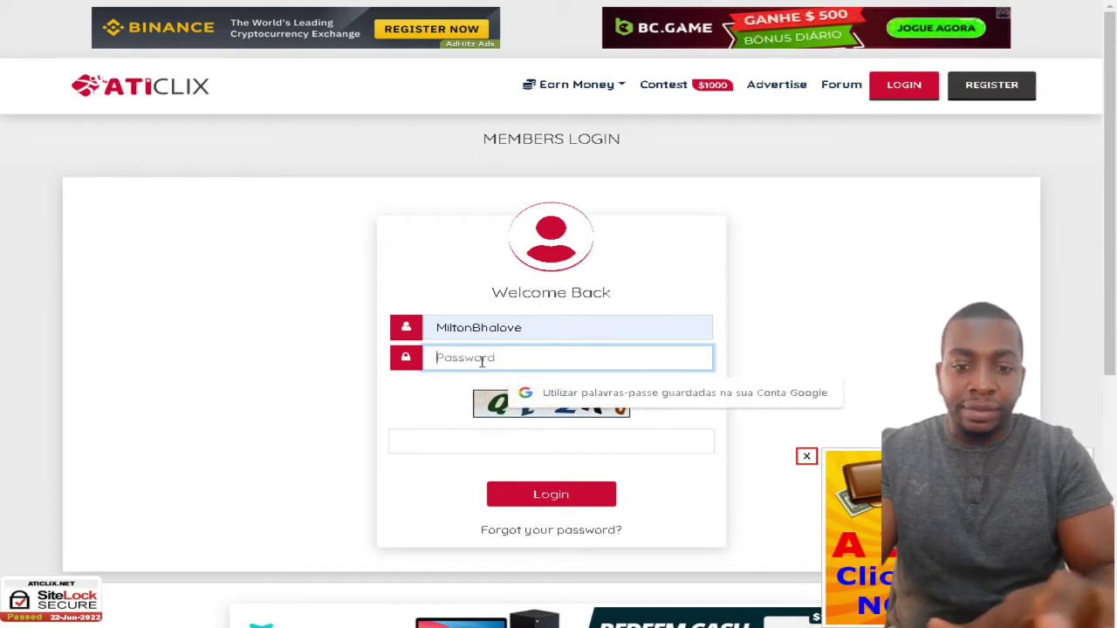
type("•")
key("BackSpace")
key("BackSpace")
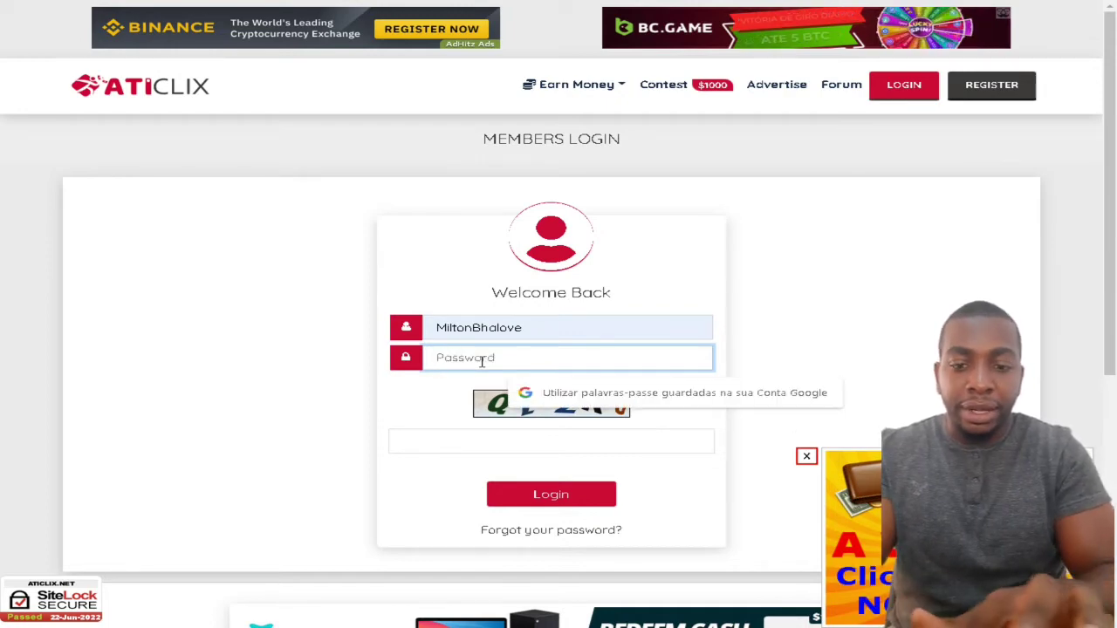
type("•••••")
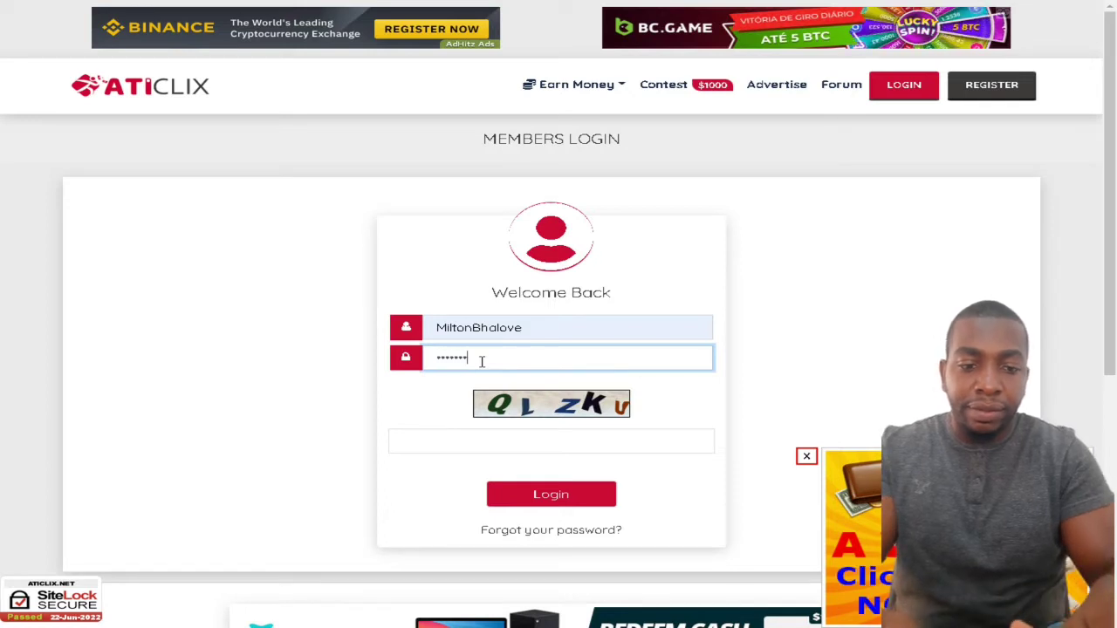
type("••")
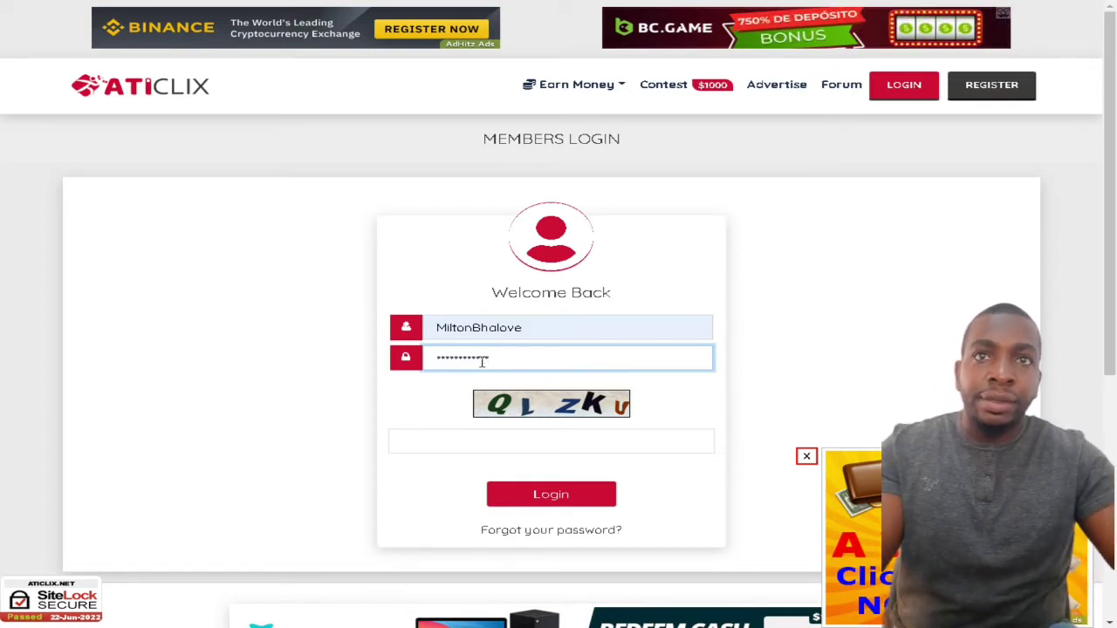
left_click(457, 439)
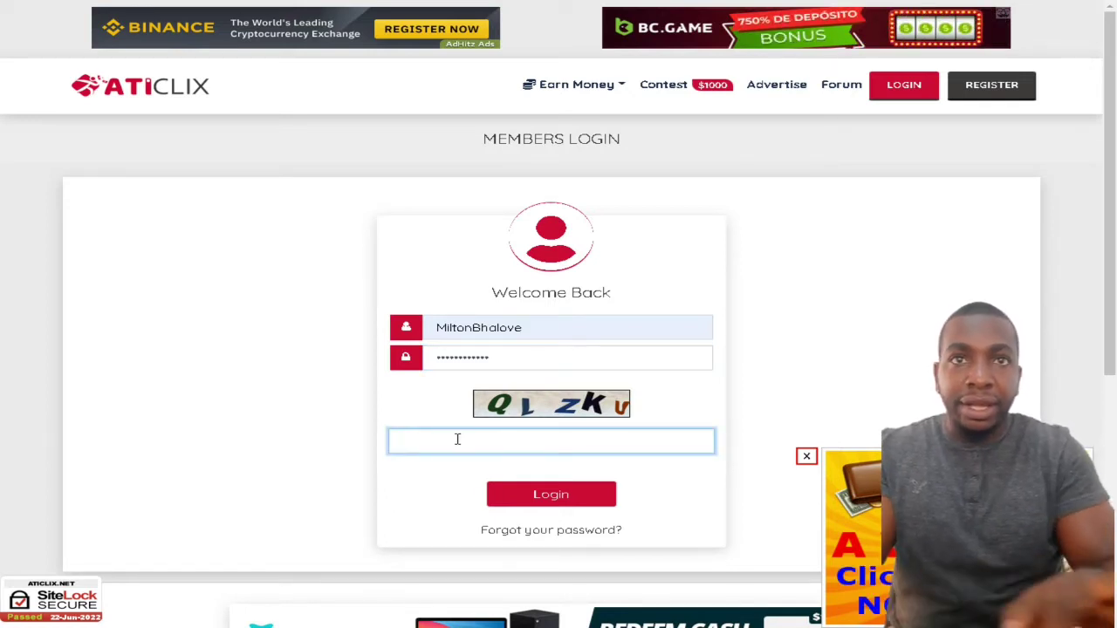
type("Q")
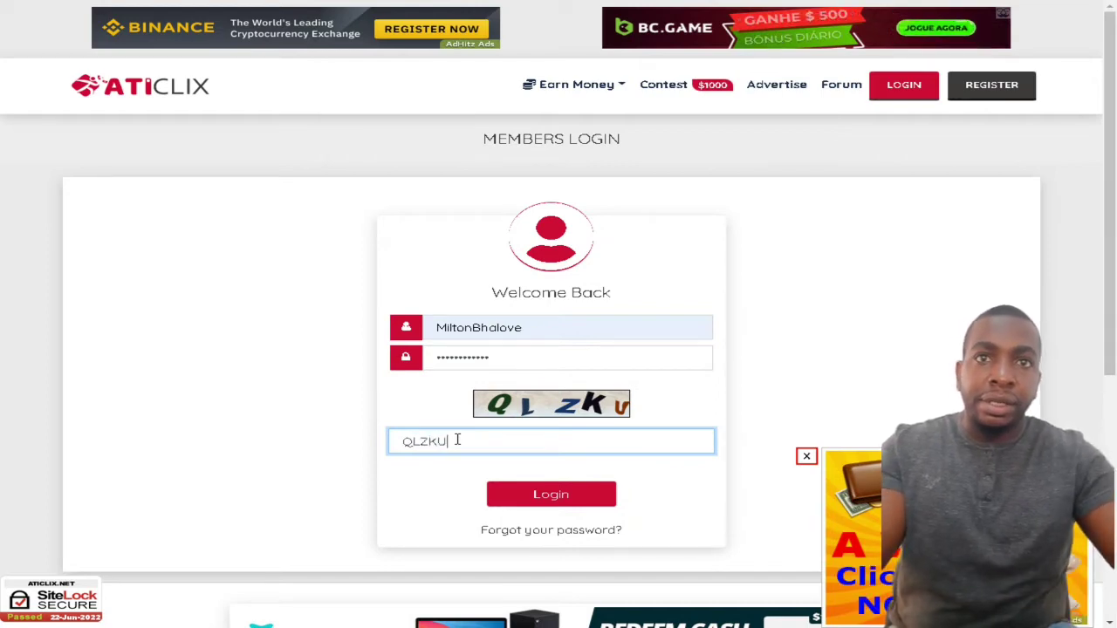
type("LZKU")
left_click(559, 499)
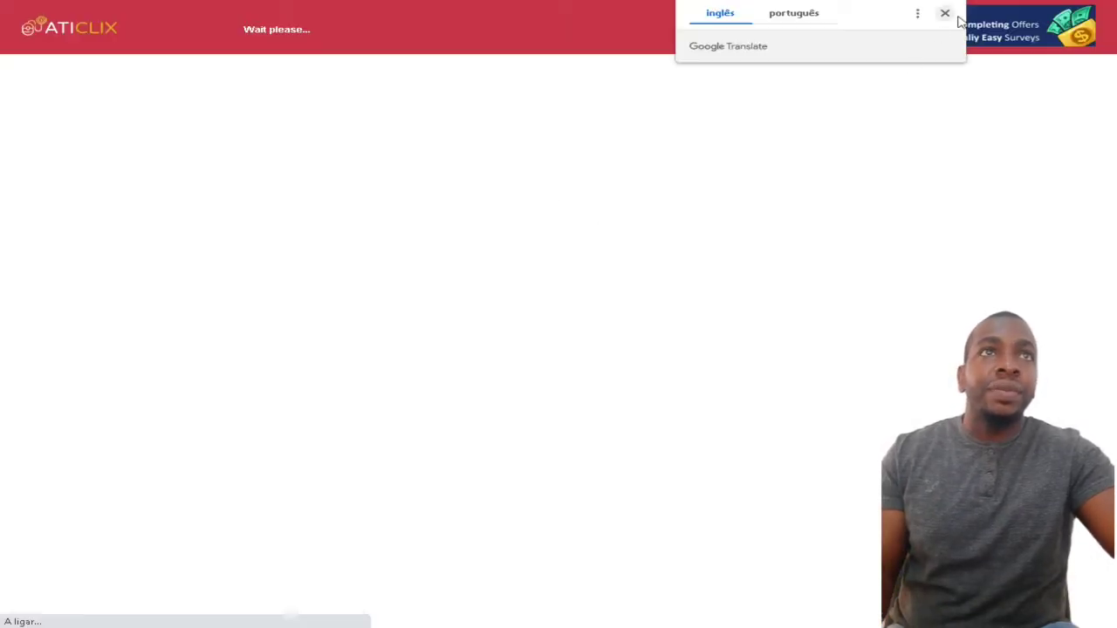
- Dismiss the translation bar, look over the ATiSurveys page, and open the account dashboard
left_click(945, 13)
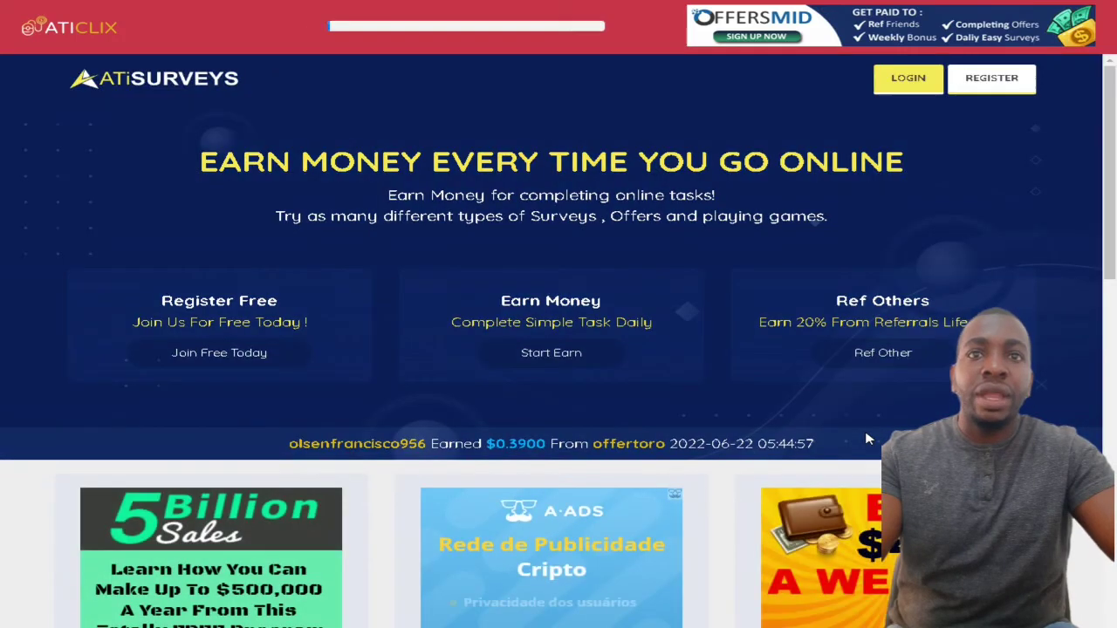
scroll(866, 439, "down", 4)
scroll(866, 439, "up", 4)
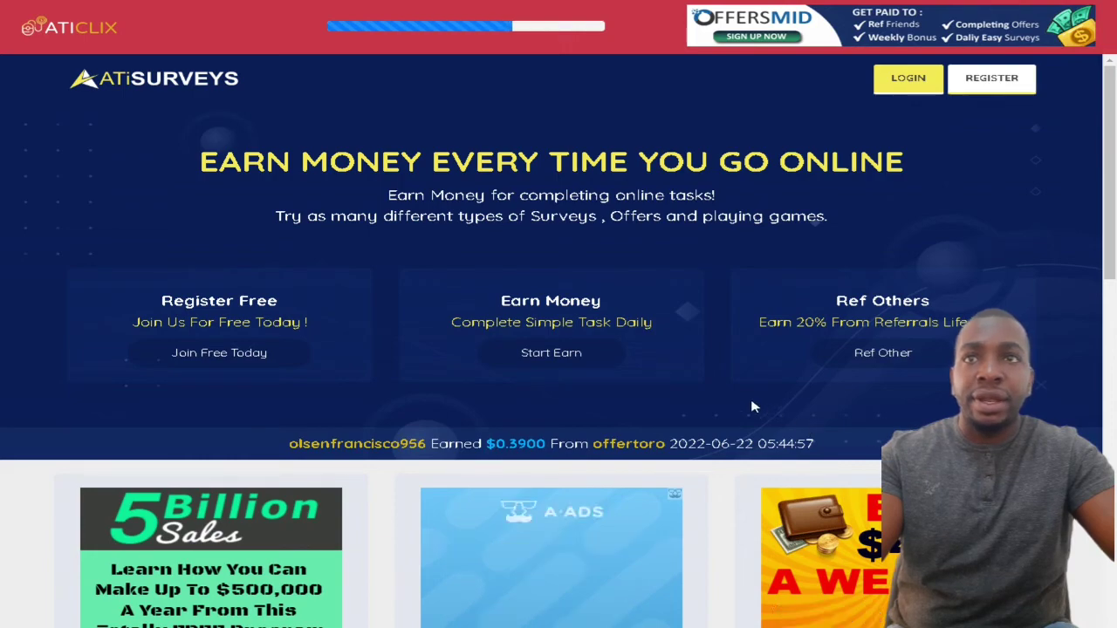
scroll(754, 406, "down", 10)
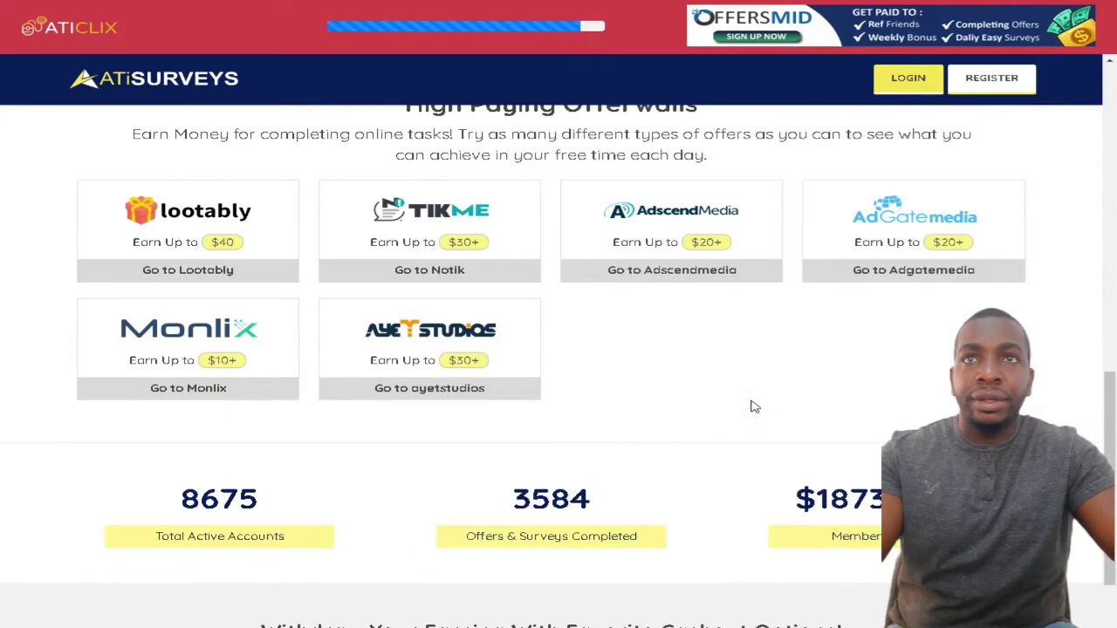
scroll(755, 407, "up", 10)
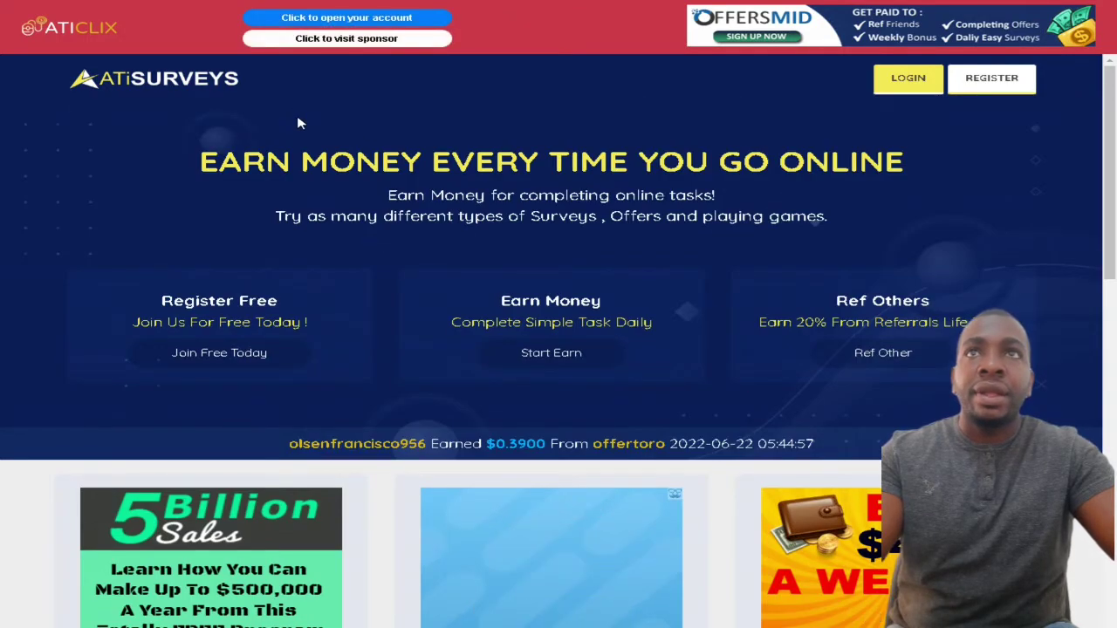
left_click(368, 24)
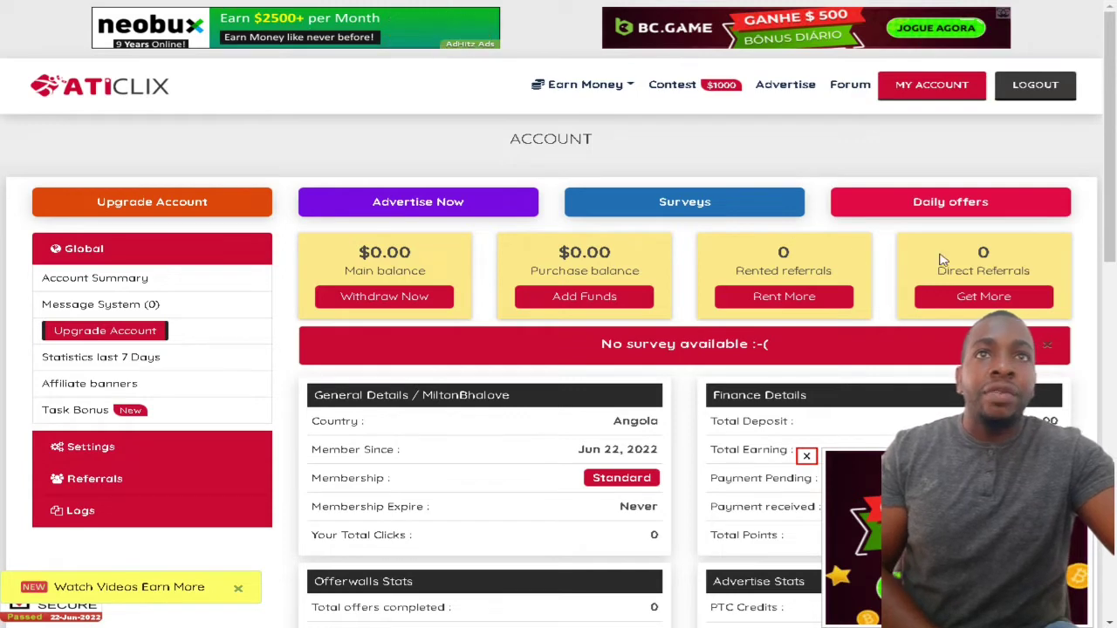
- Translate the dashboard into Portuguese, review the $0.00 balances, and open the Ganhar dinheiro menu
right_click(764, 146)
left_click(488, 298)
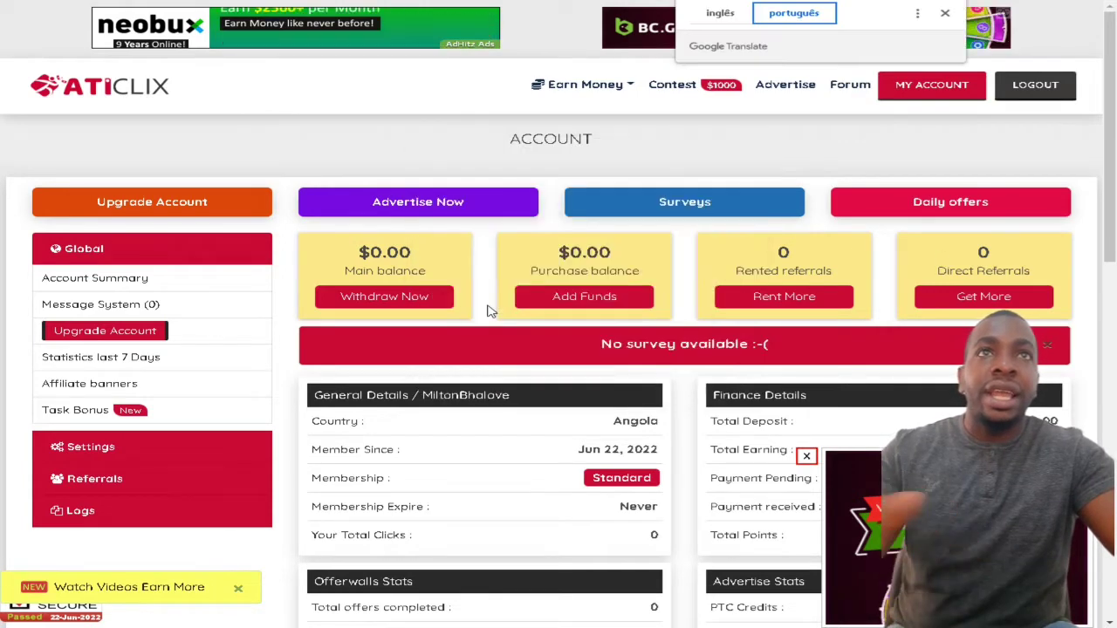
left_click(945, 16)
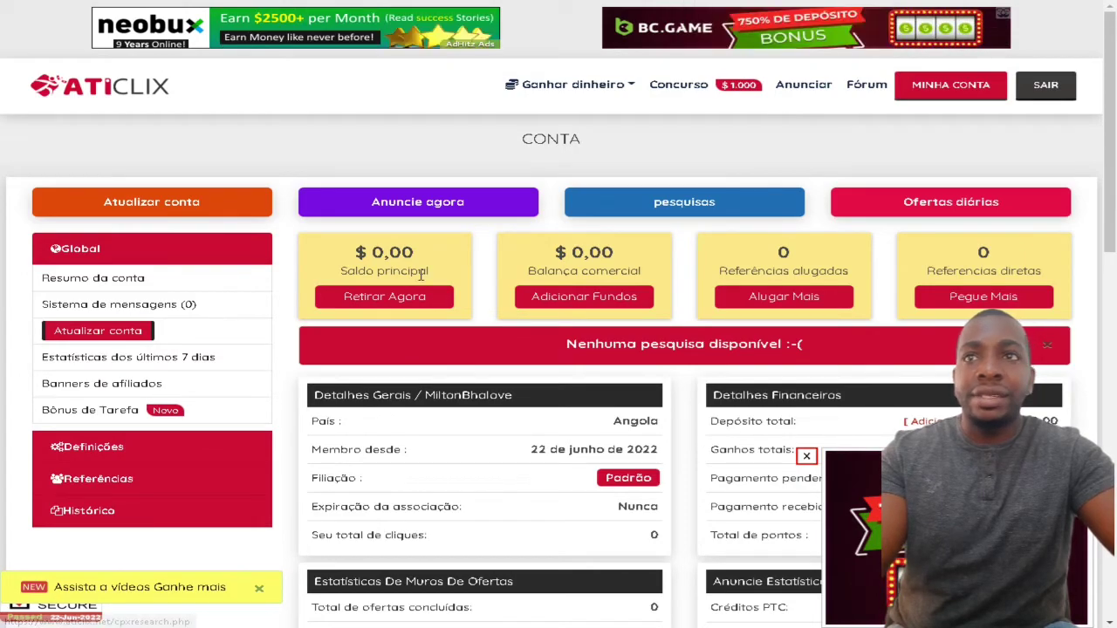
scroll(200, 308, "down", 5)
scroll(201, 308, "down", 4)
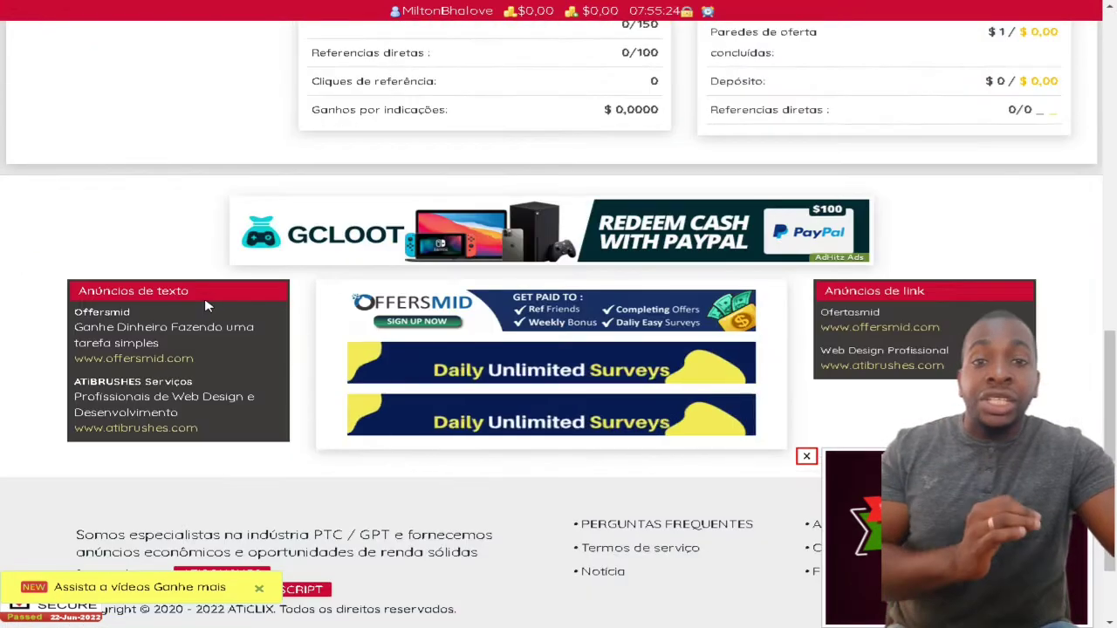
scroll(242, 294, "up", 10)
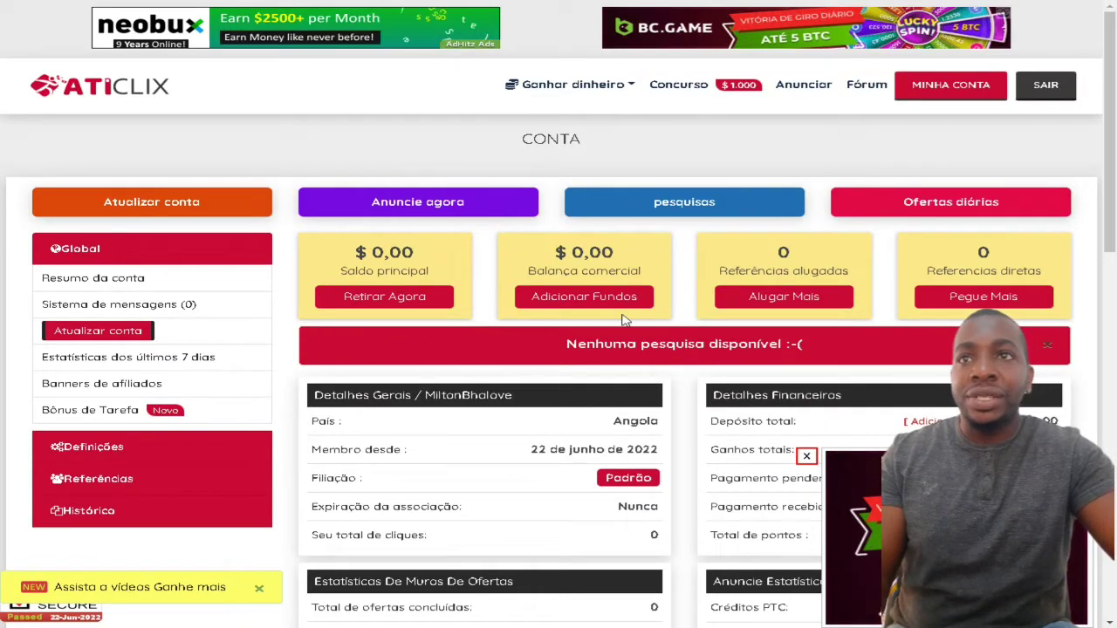
scroll(229, 369, "down", 2)
scroll(229, 369, "up", 2)
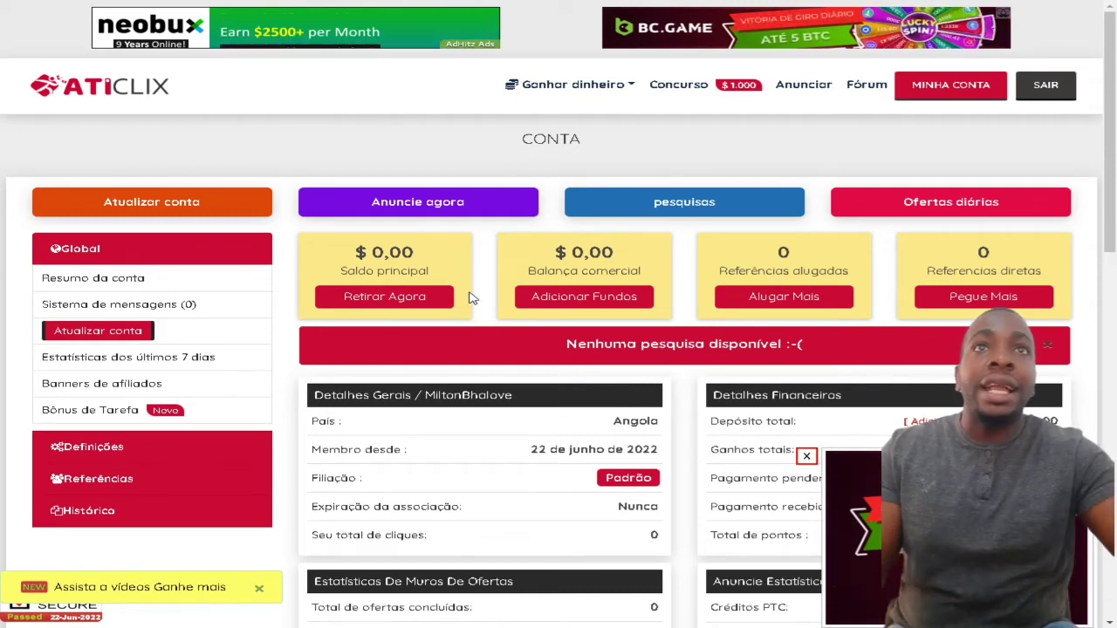
left_click(626, 89)
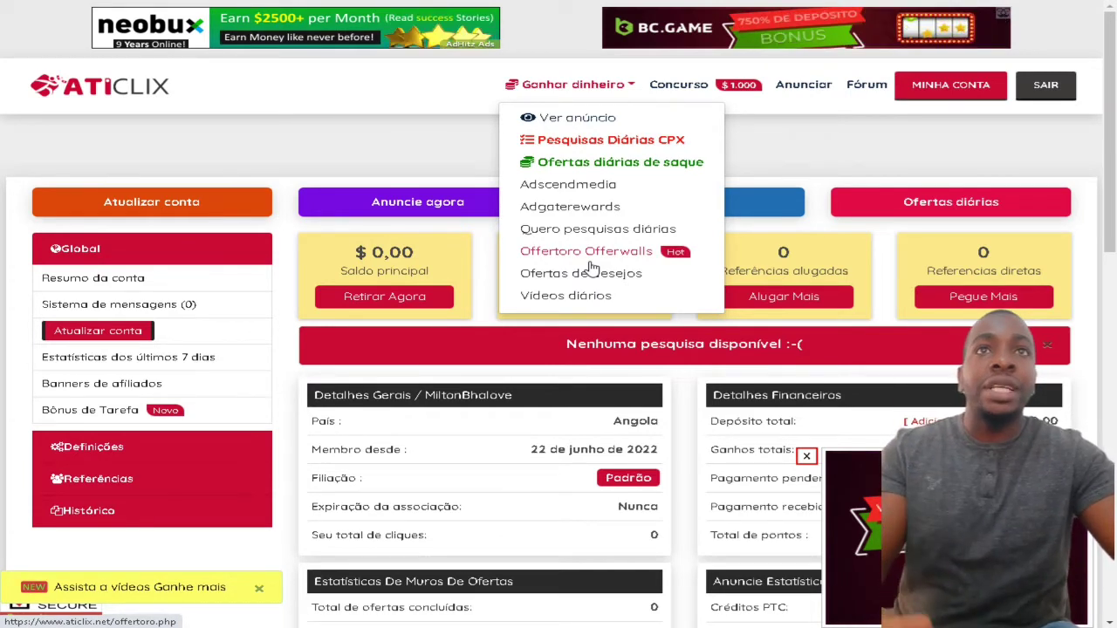
- Go to Ver anúncio and answer the captcha to unlock the daily ads list
left_click(577, 118)
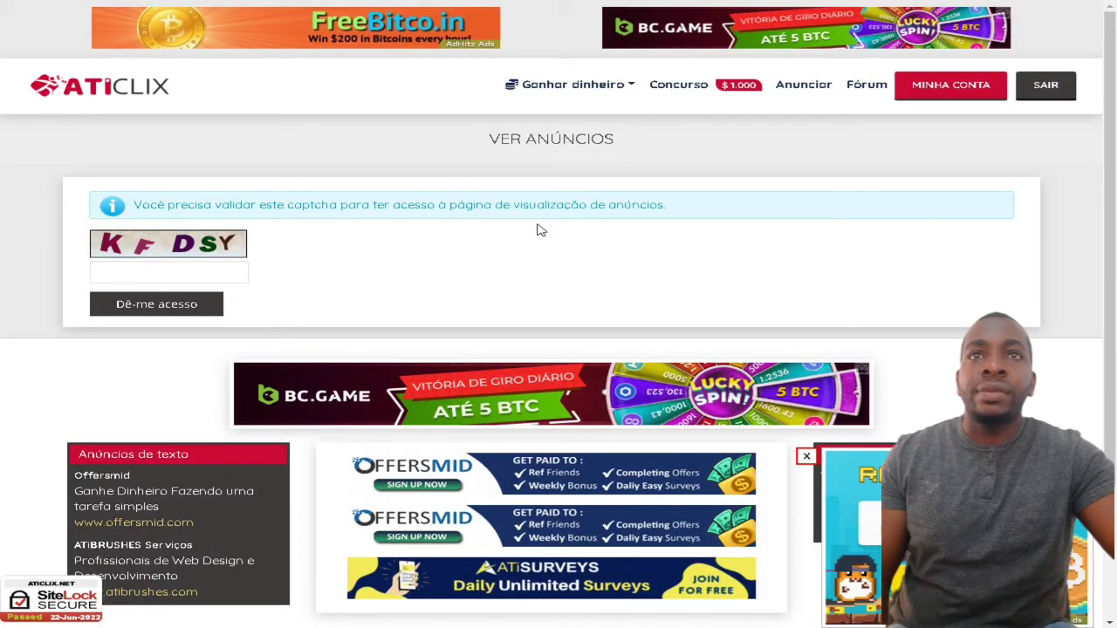
scroll(538, 229, "down", 1)
left_click(164, 204)
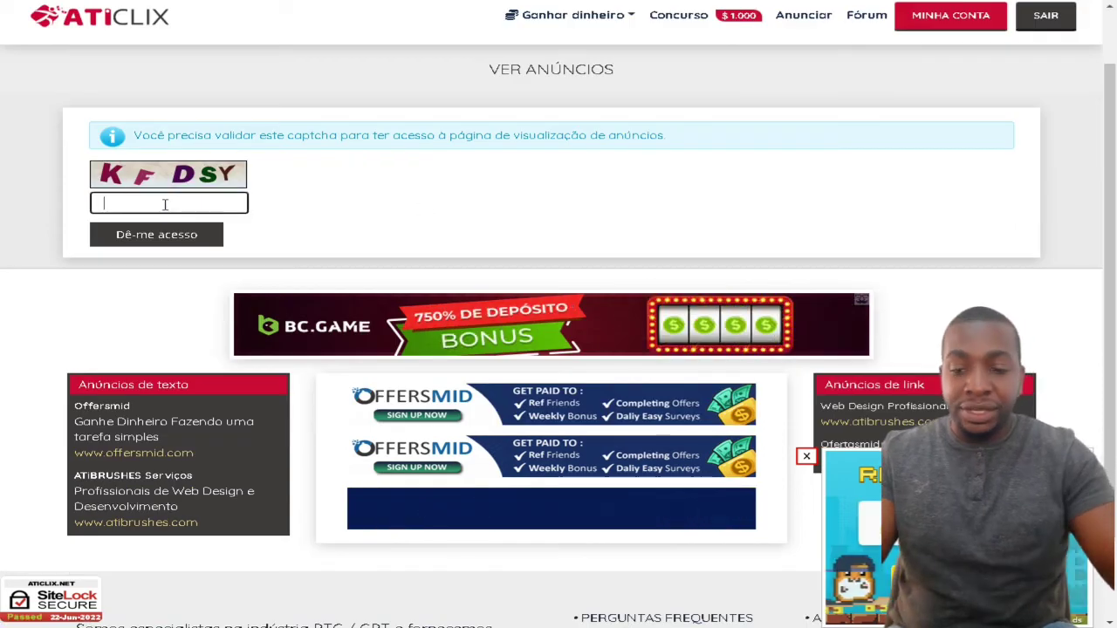
type("K")
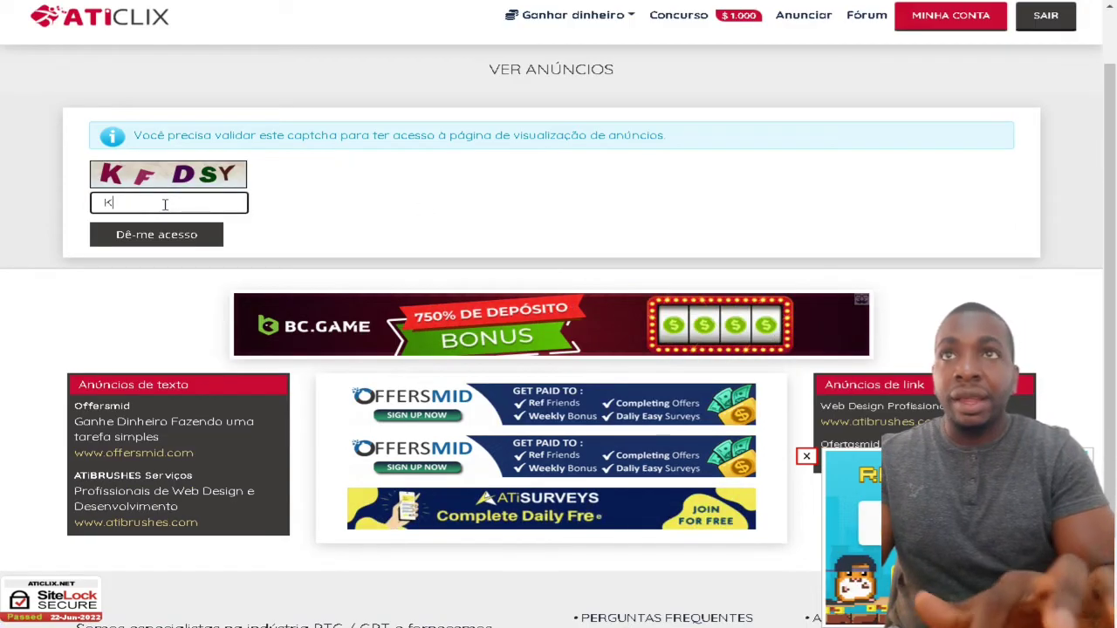
type("FDSY")
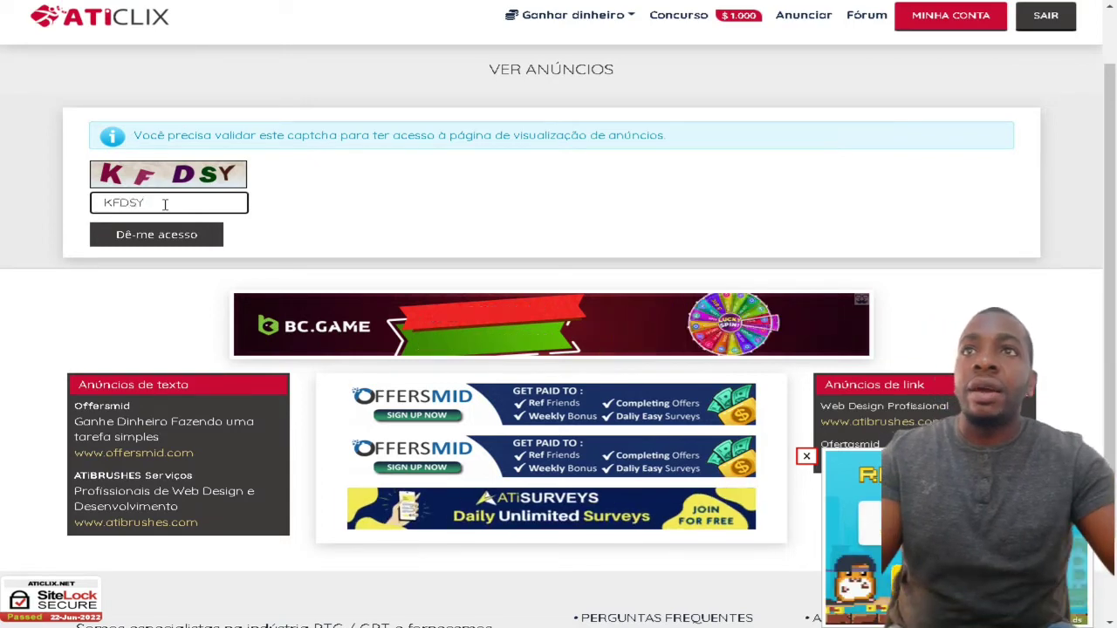
left_click(160, 239)
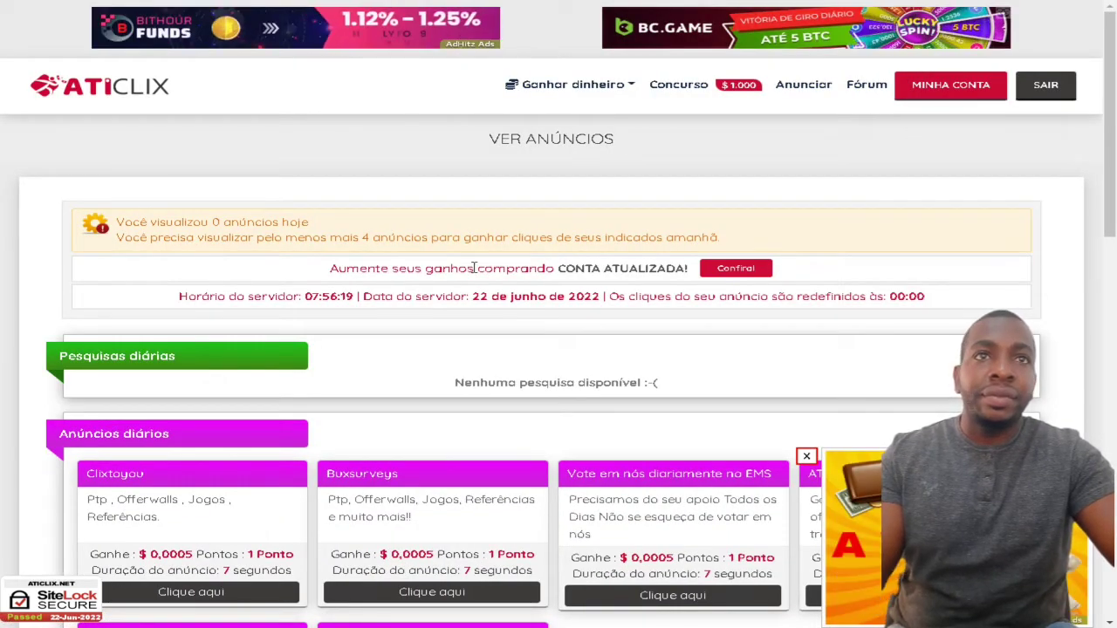
- Start viewing the Clixtoyou daily ad worth $ 0,0005
scroll(653, 283, "down", 3)
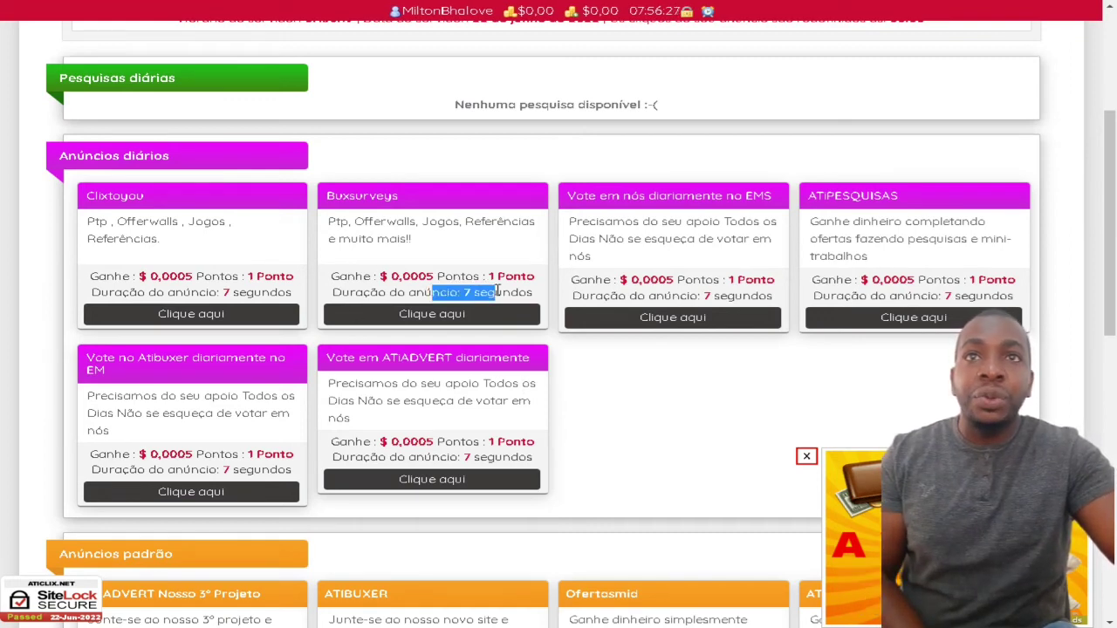
left_click_drag(417, 276, 436, 279)
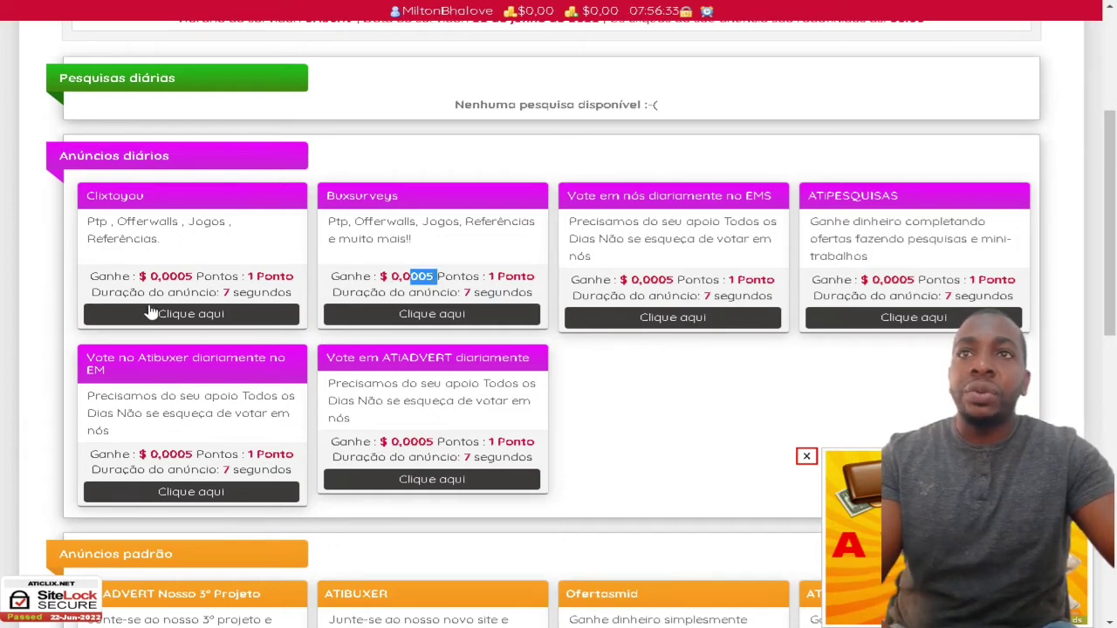
left_click(199, 316)
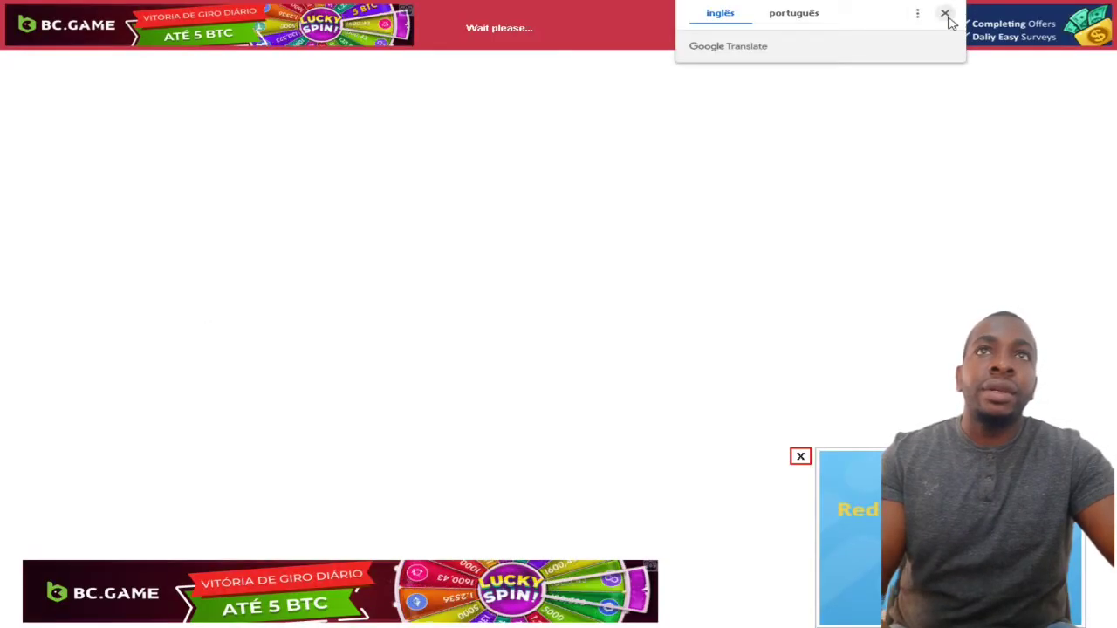
- Translate the ad page, pick the upside-down image to get credited, then return to ATICLIX
left_click(945, 14)
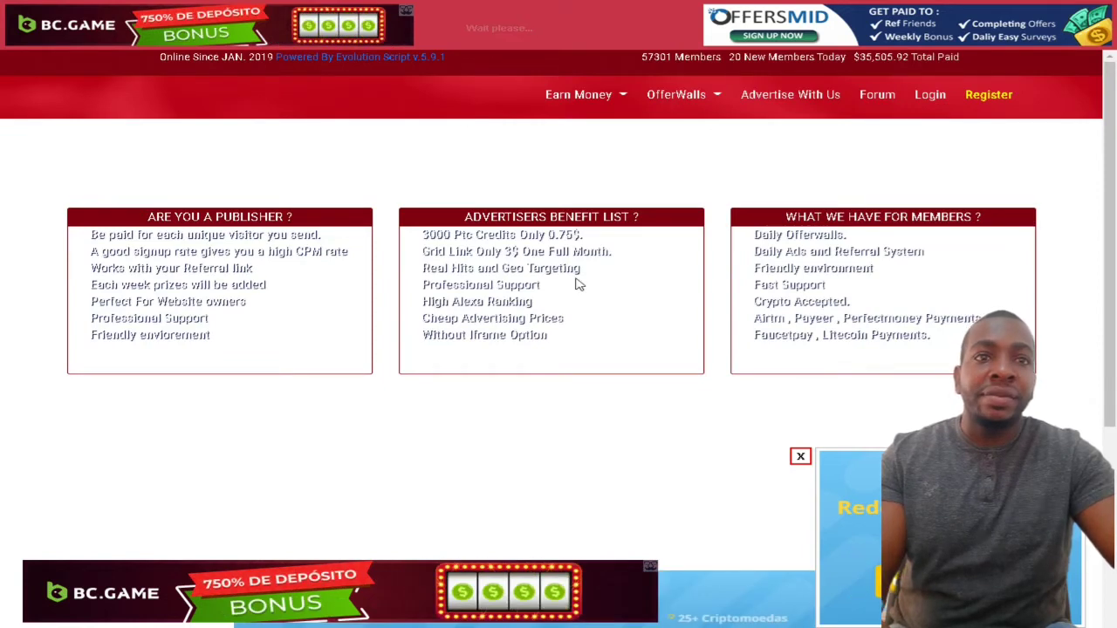
scroll(611, 378, "down", 3)
scroll(683, 382, "up", 3)
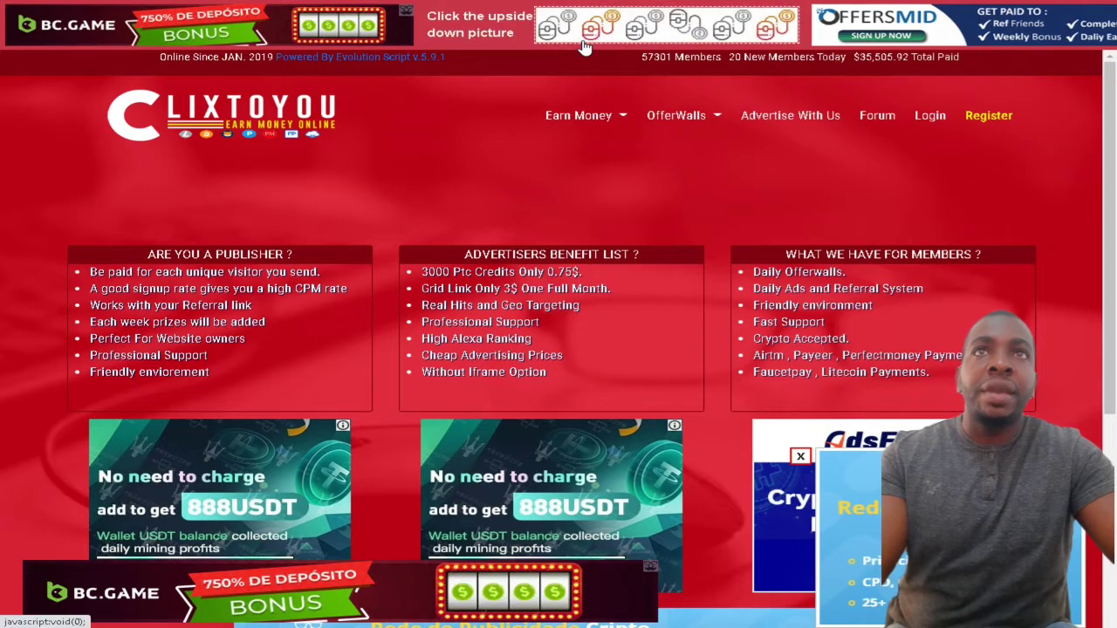
right_click(489, 47)
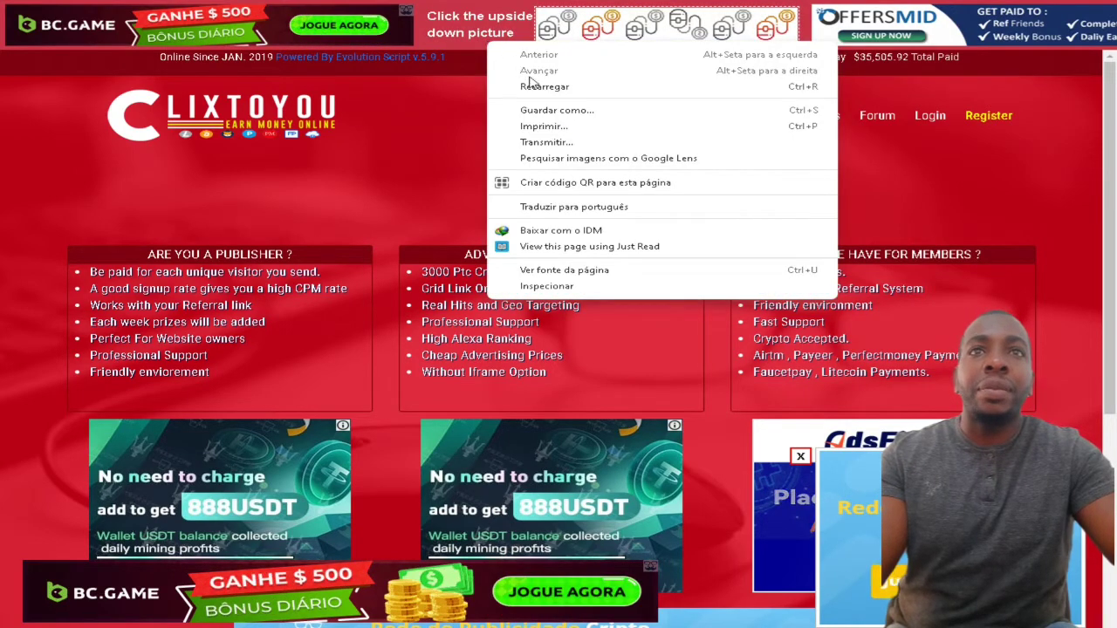
left_click(550, 206)
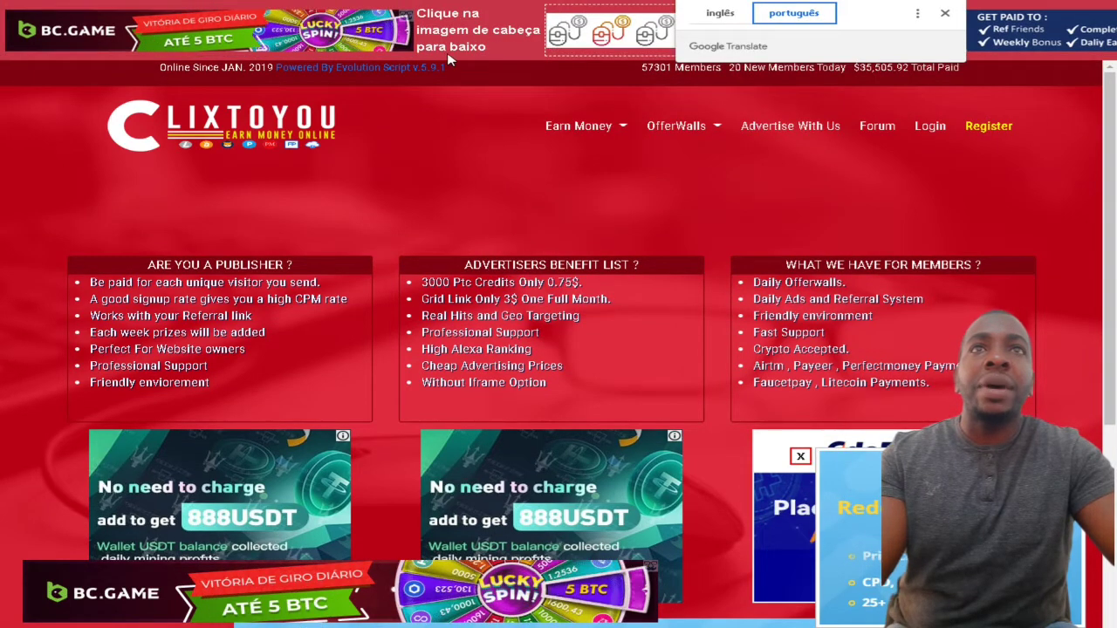
left_click(944, 13)
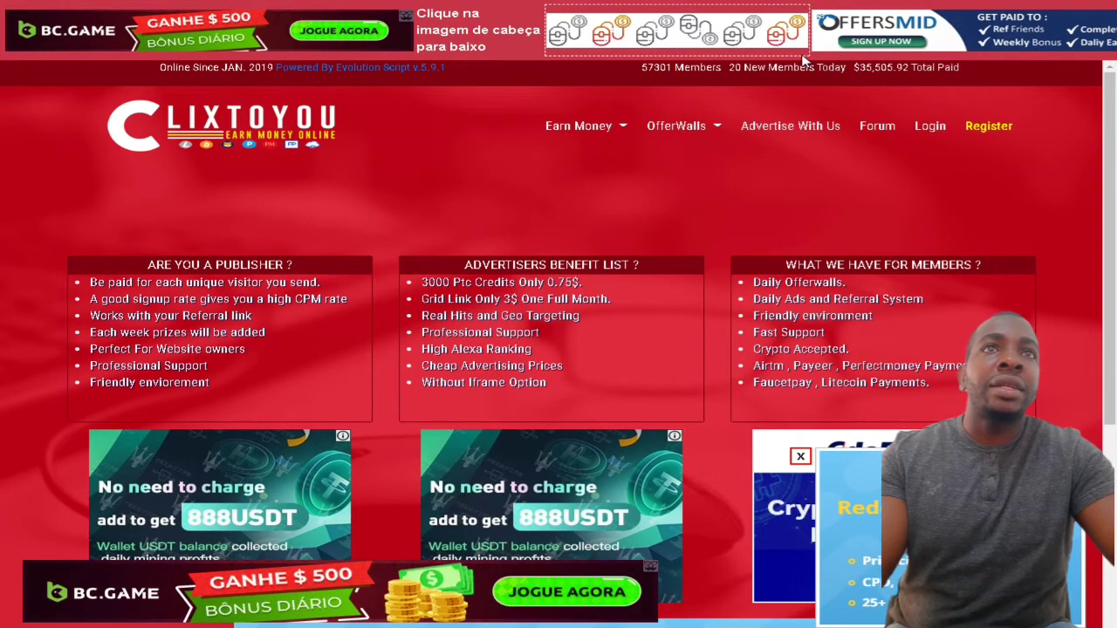
left_click(709, 43)
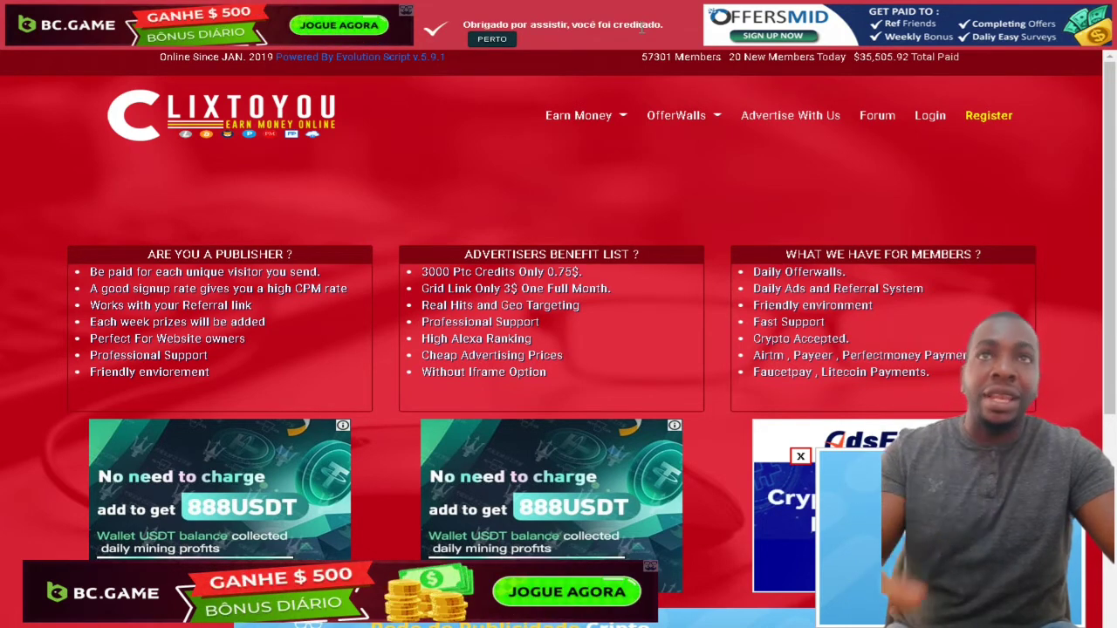
left_click(509, 40)
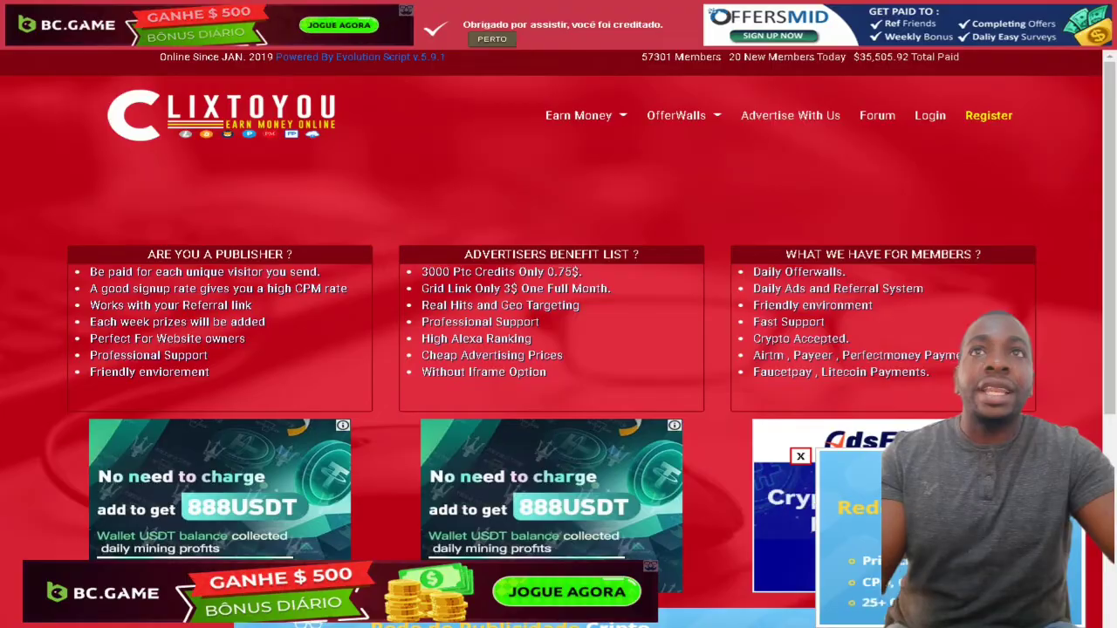
scroll(295, 232, "up", 3)
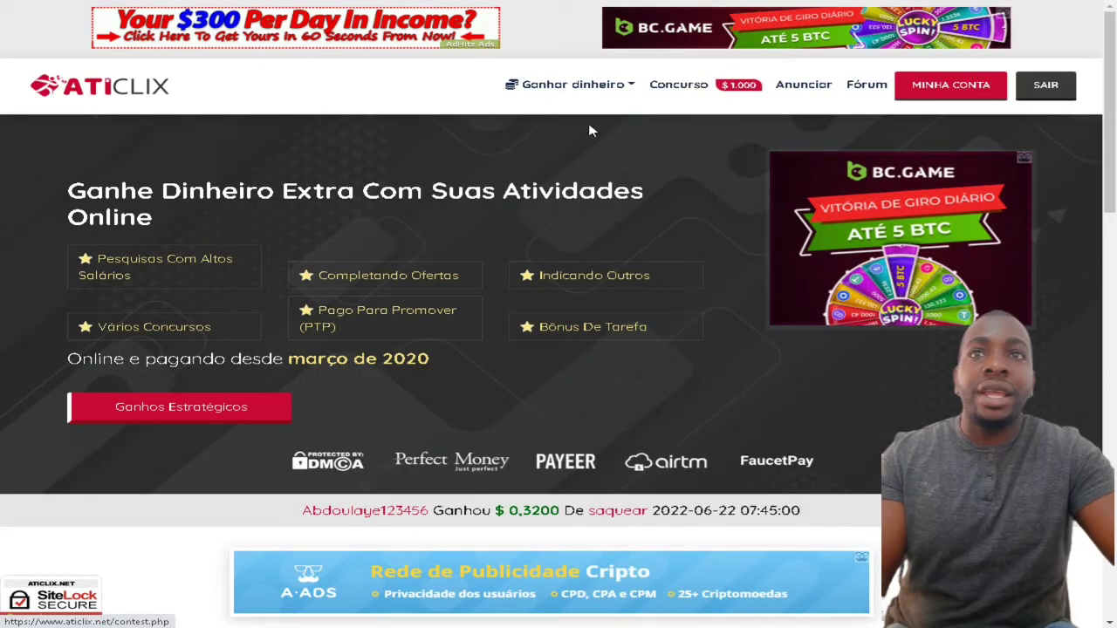
- Open MINHA CONTA and highlight the main balance reading $ 0,0005
scroll(514, 194, "down", 4)
scroll(514, 195, "down", 1)
scroll(515, 199, "up", 5)
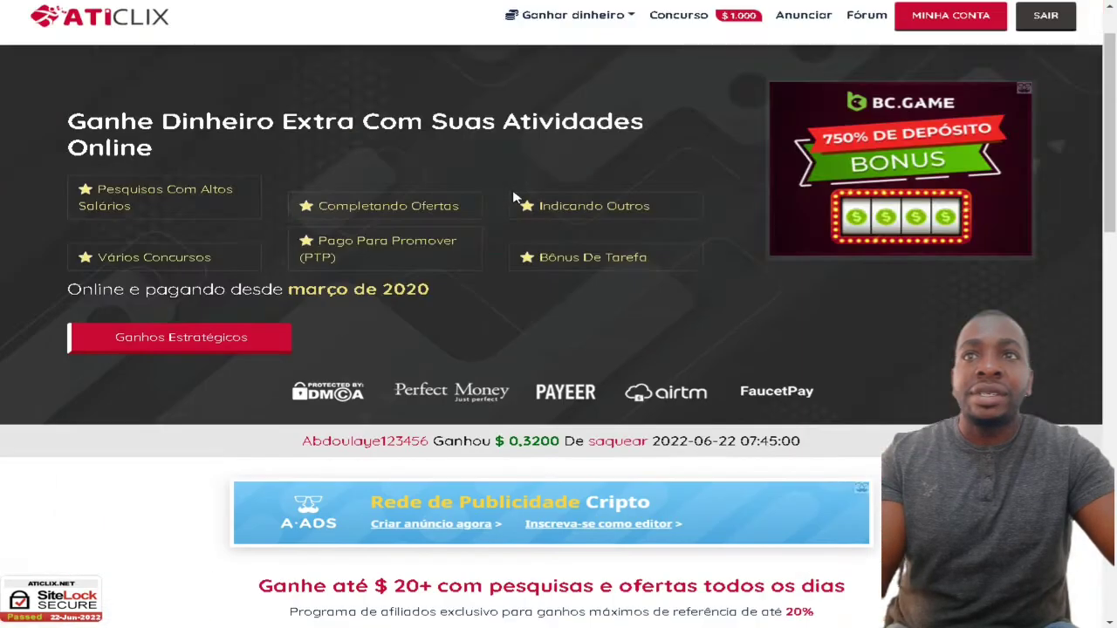
scroll(515, 197, "up", 1)
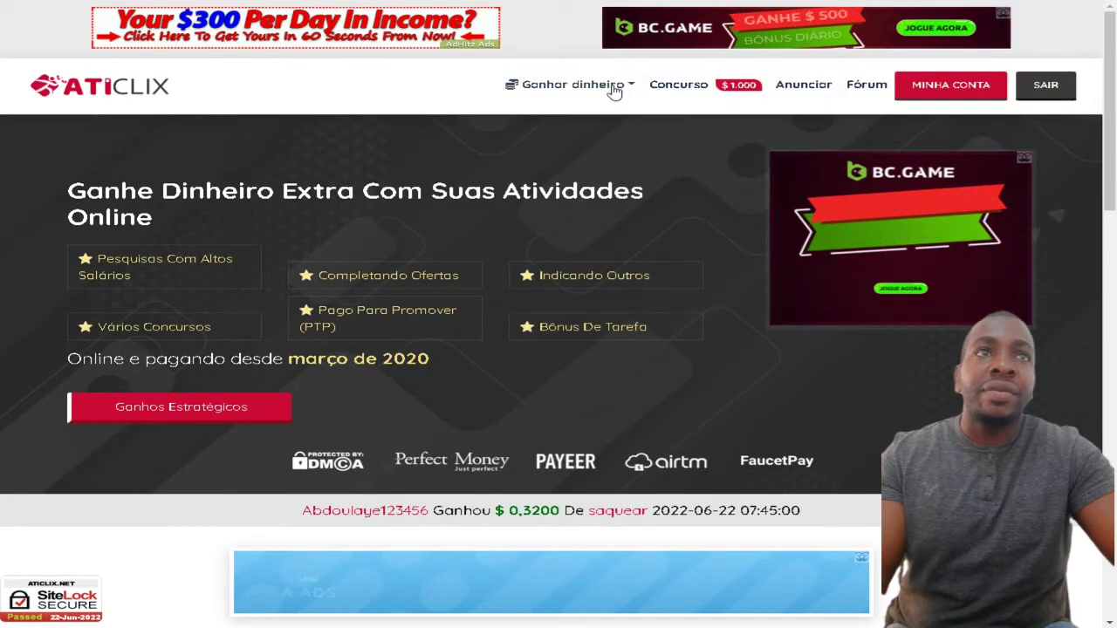
left_click(927, 85)
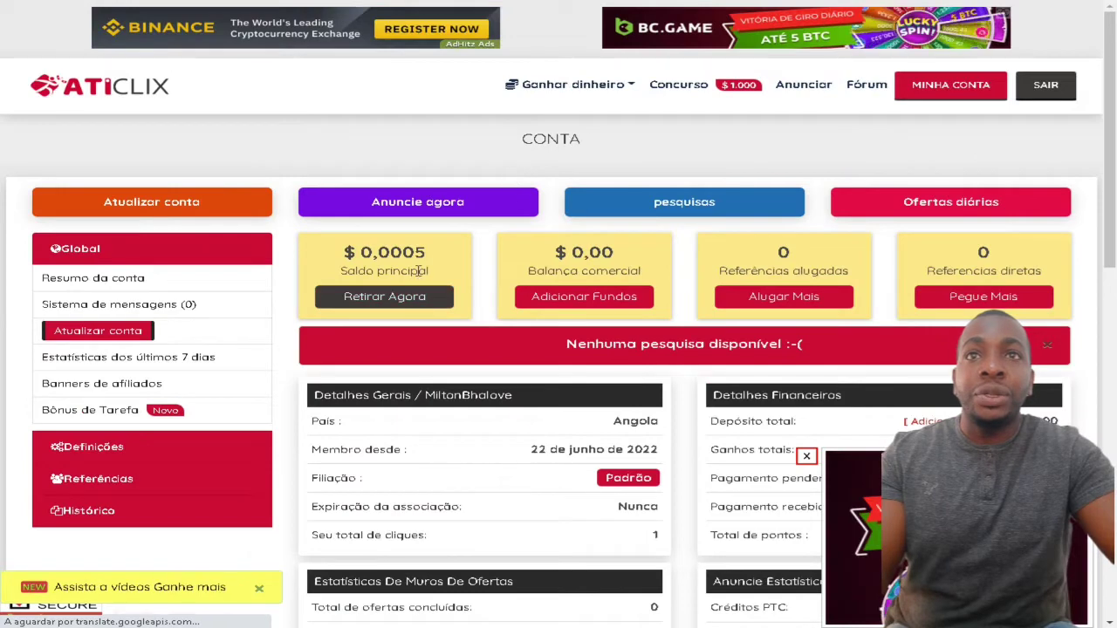
left_click_drag(404, 252, 428, 253)
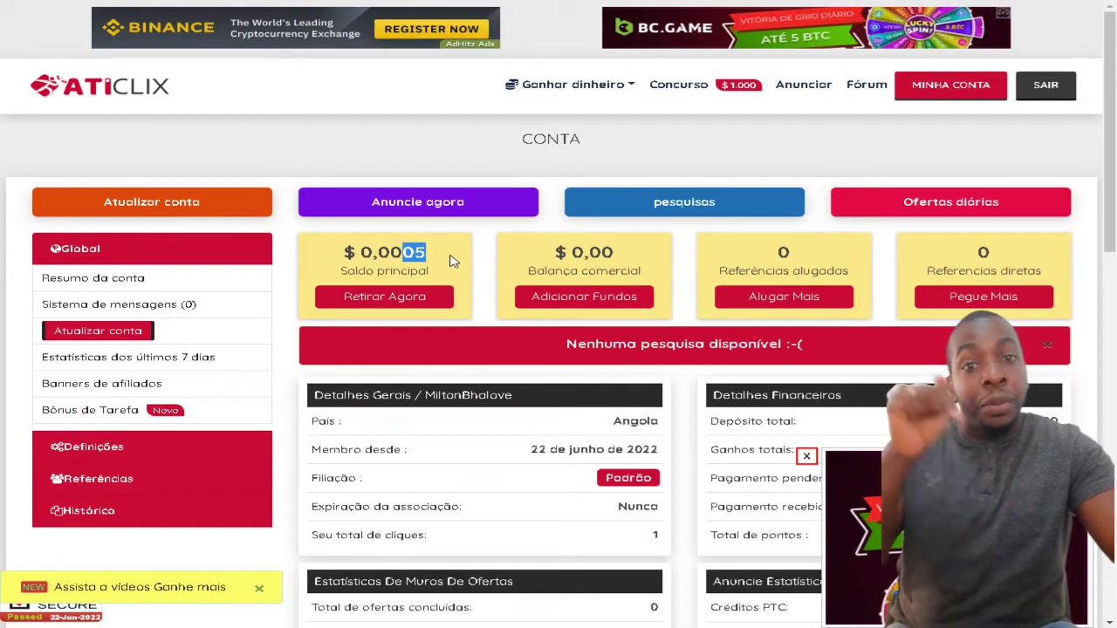